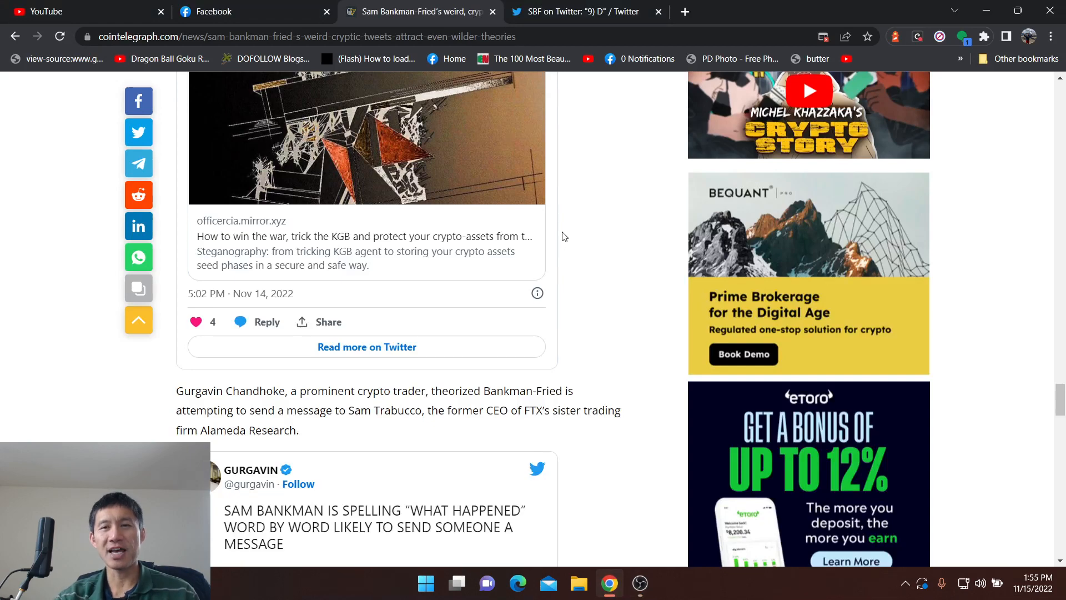
scroll(563, 236, "up", 8)
scroll(567, 233, "up", 8)
scroll(567, 234, "up", 8)
scroll(570, 232, "up", 8)
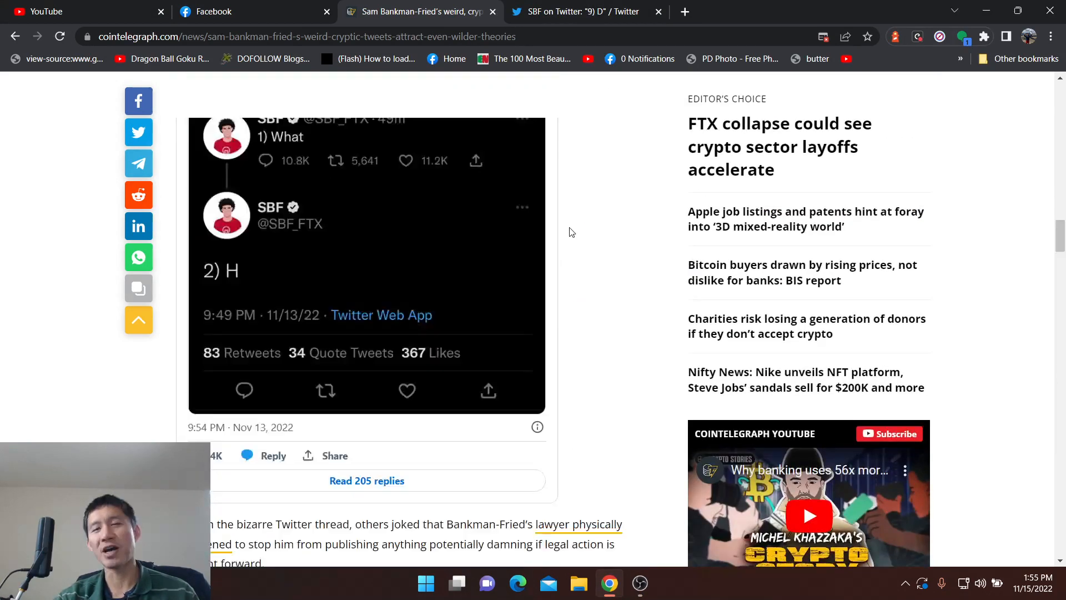
scroll(571, 232, "up", 8)
scroll(571, 231, "up", 8)
scroll(573, 229, "up", 8)
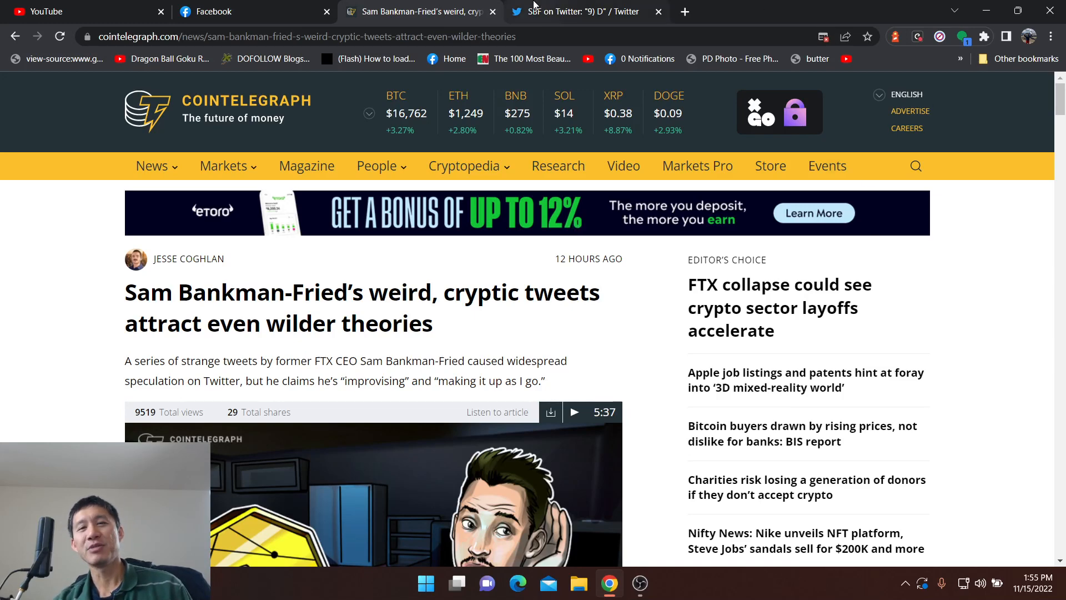
Switch to the 'SBF on Twitter' tab showing his one-letter tweet thread
left_click(575, 11)
scroll(708, 221, "up", 10)
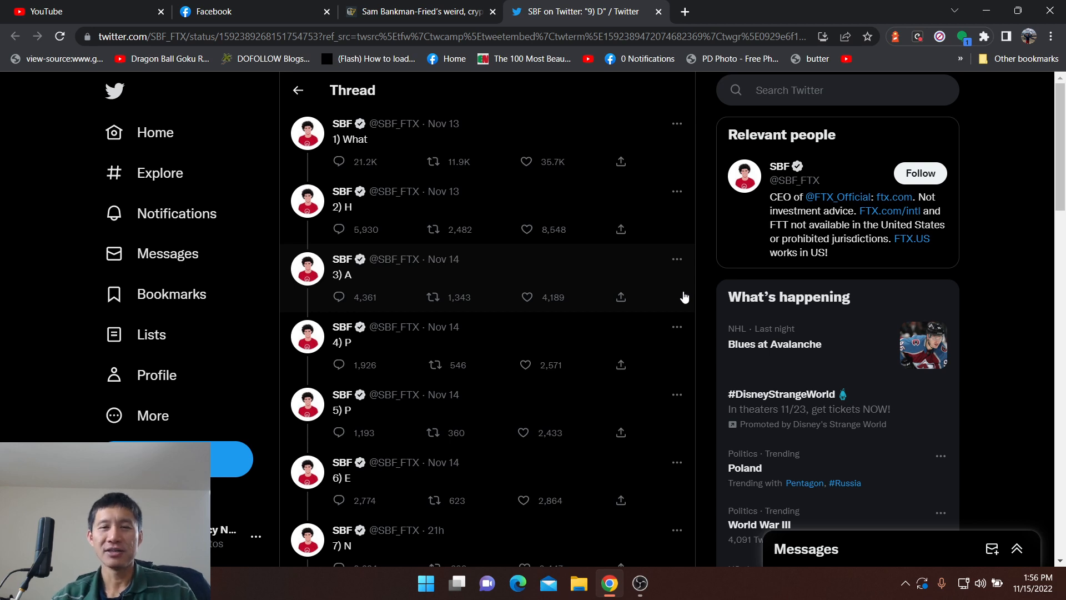
left_click(516, 229)
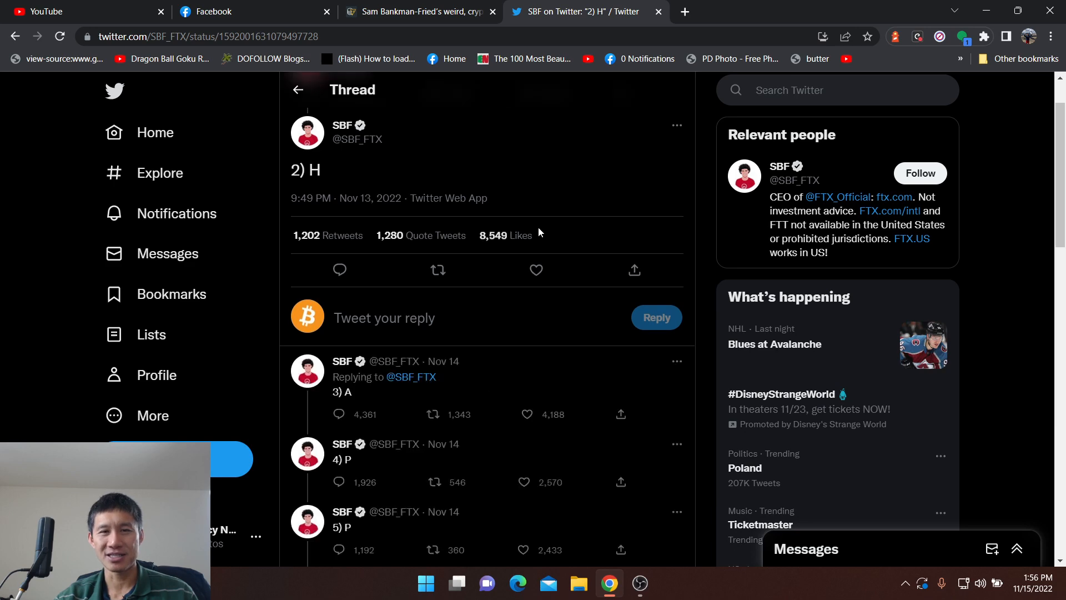
scroll(538, 228, "down", 10)
scroll(538, 226, "down", 5)
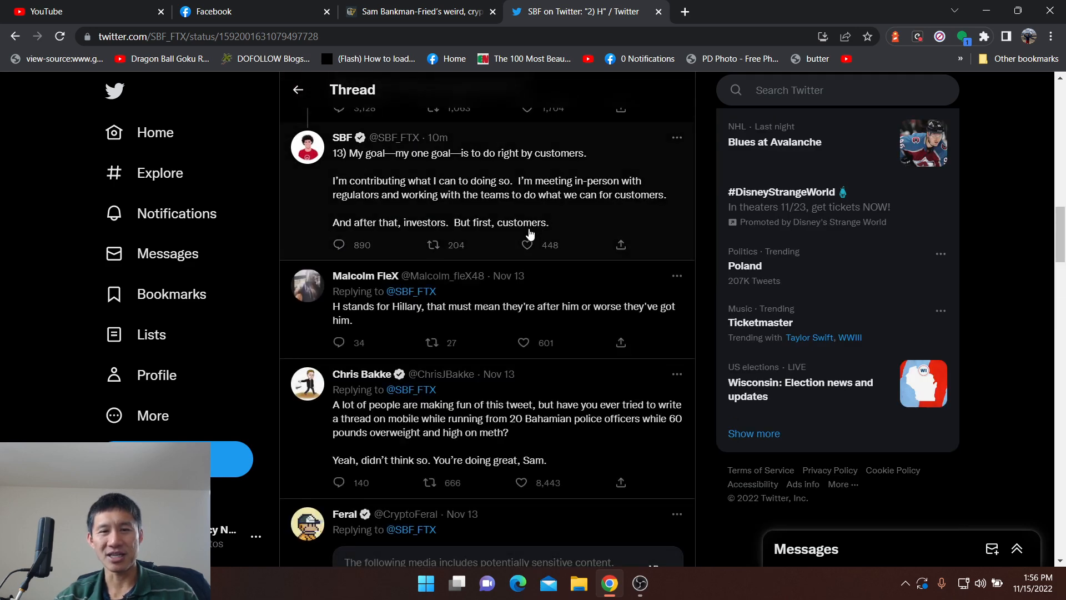
scroll(550, 228, "up", 4)
scroll(564, 227, "down", 5)
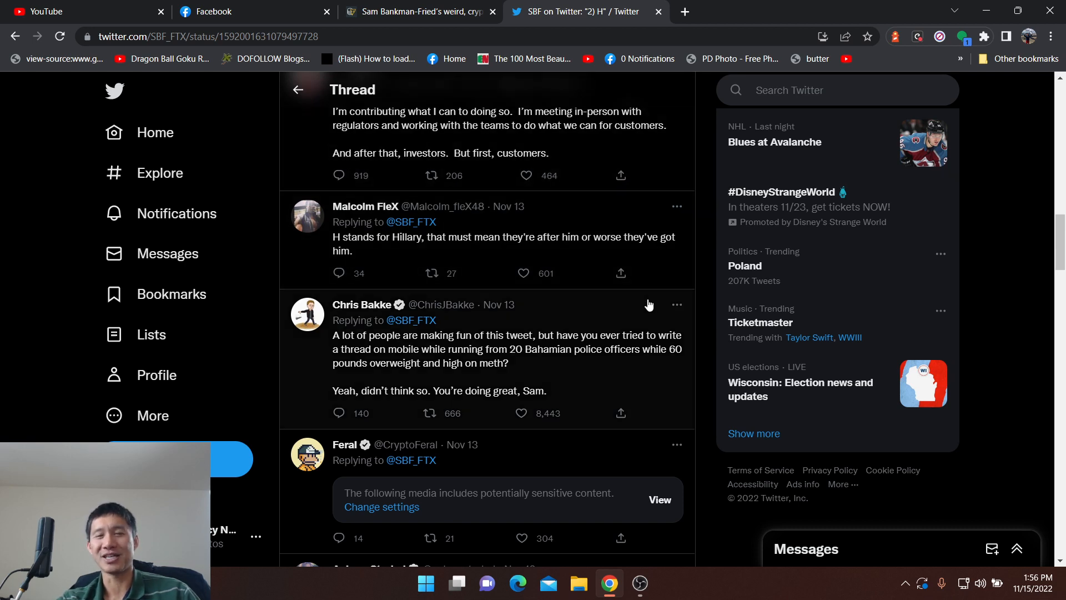
scroll(639, 289, "down", 5)
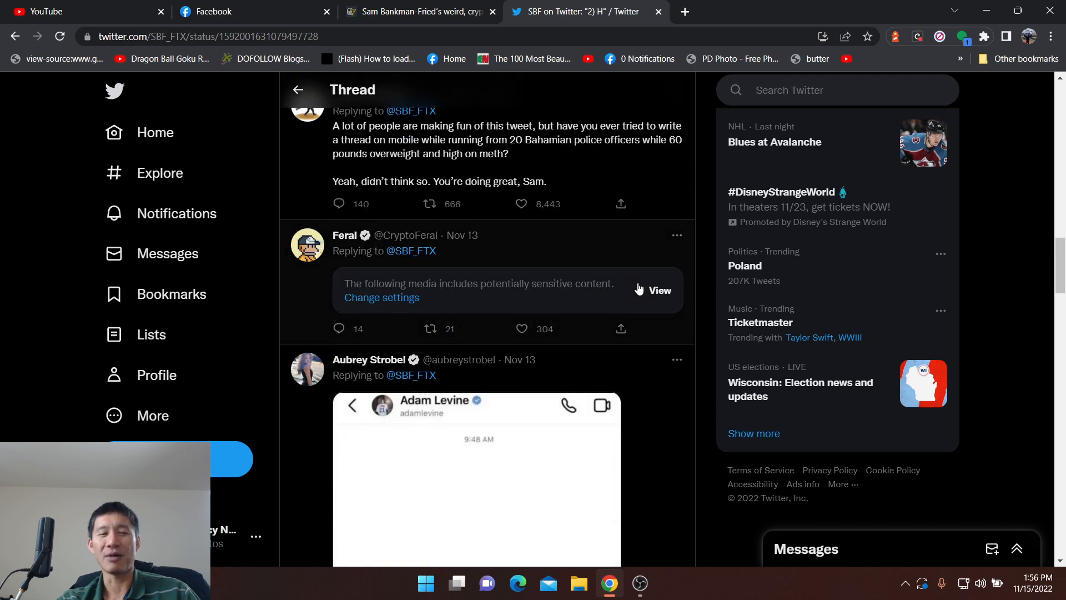
scroll(639, 289, "down", 5)
scroll(639, 289, "down", 5)
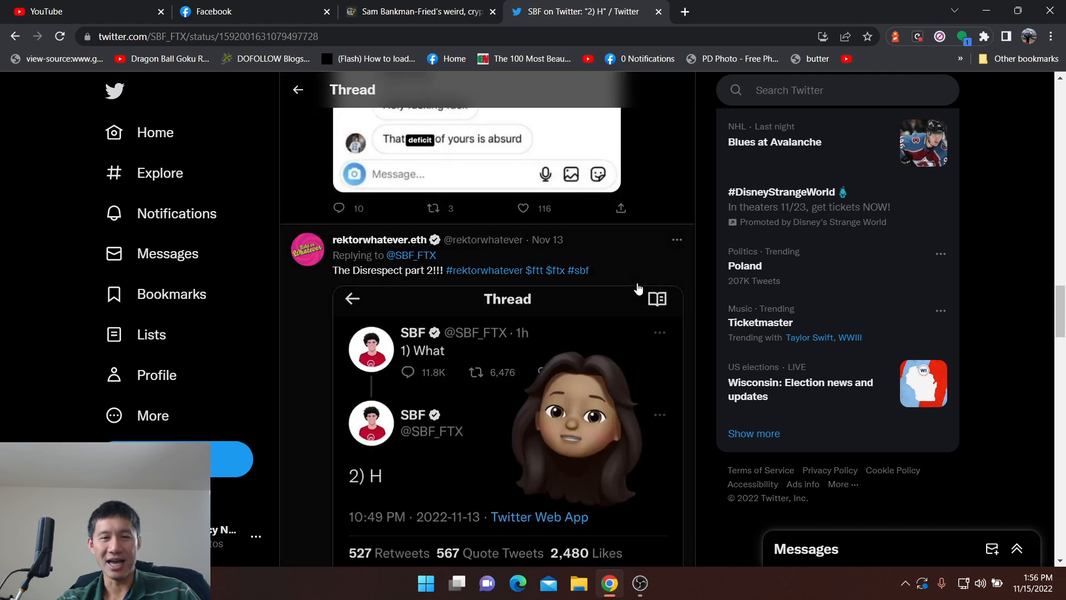
scroll(640, 289, "down", 5)
scroll(638, 289, "up", 4)
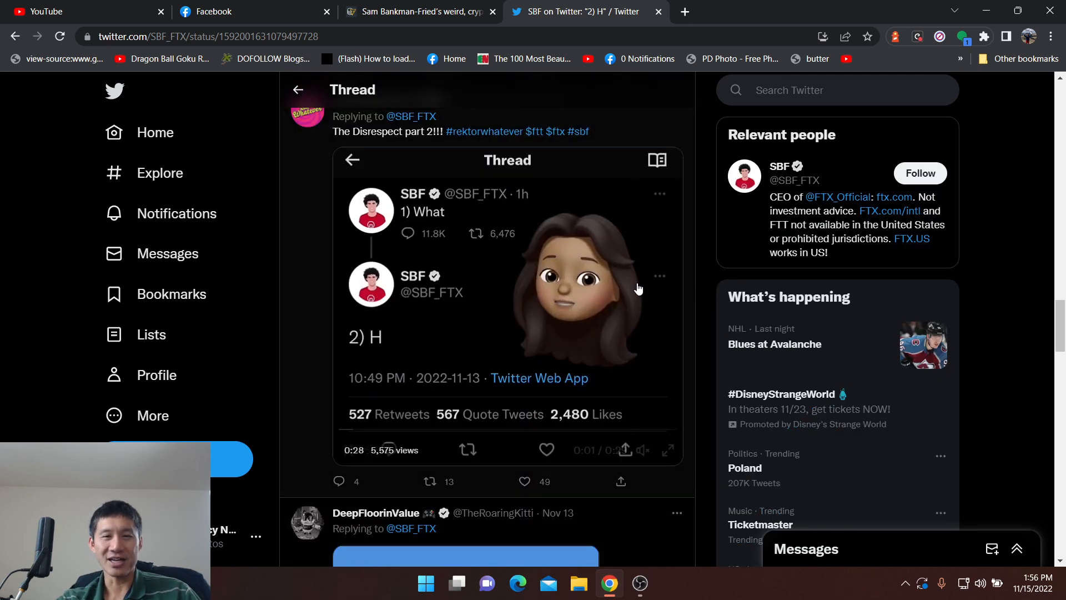
scroll(533, 275, "down", 5)
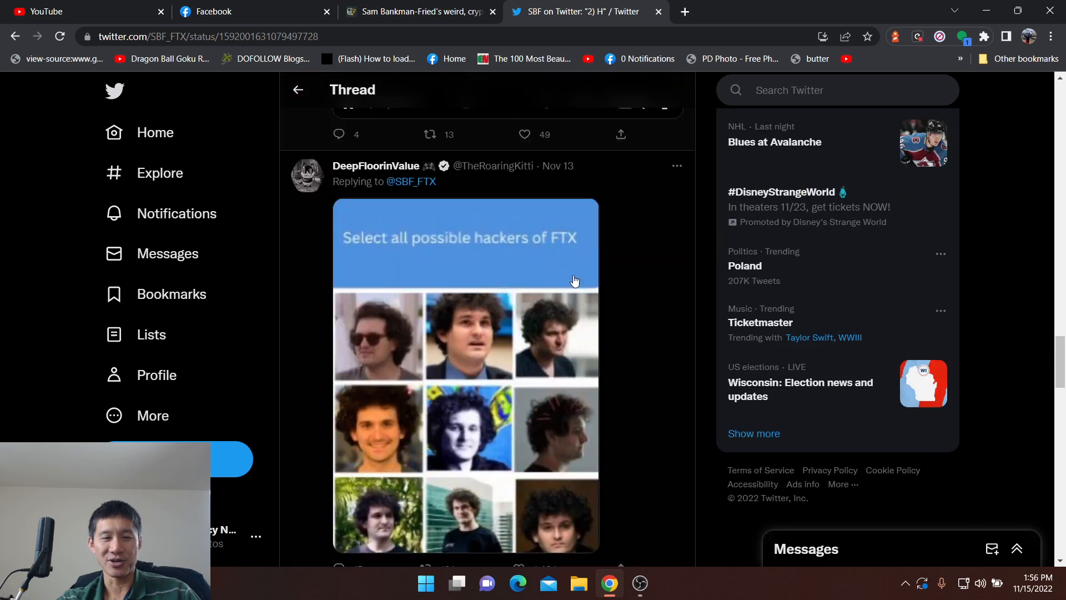
scroll(550, 277, "down", 3)
scroll(573, 280, "down", 4)
scroll(573, 280, "down", 3)
scroll(574, 280, "down", 5)
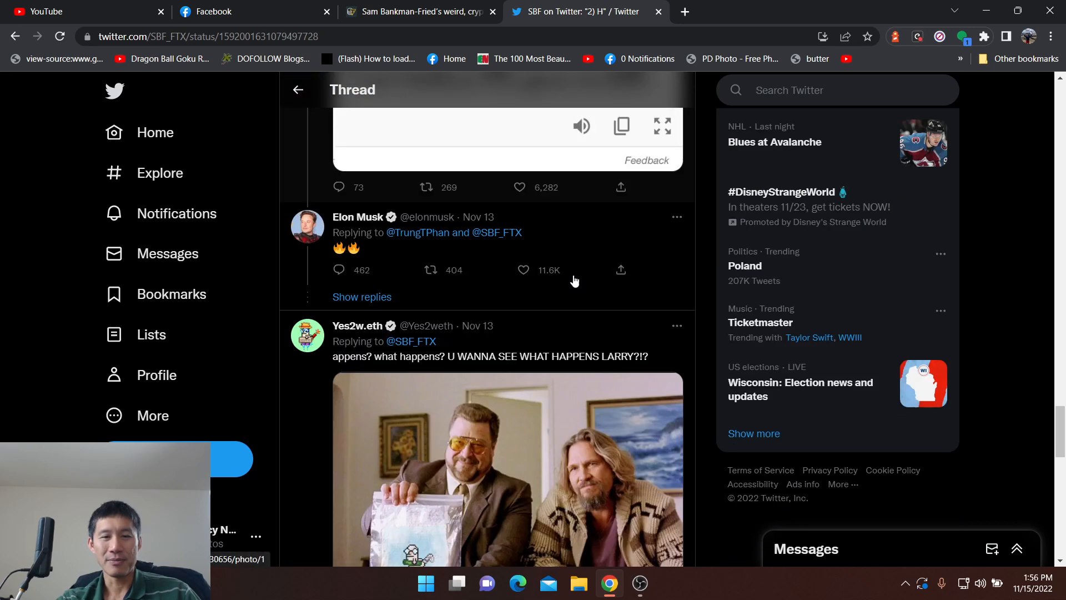
scroll(573, 280, "down", 3)
scroll(574, 280, "down", 5)
scroll(574, 280, "down", 4)
scroll(573, 280, "down", 5)
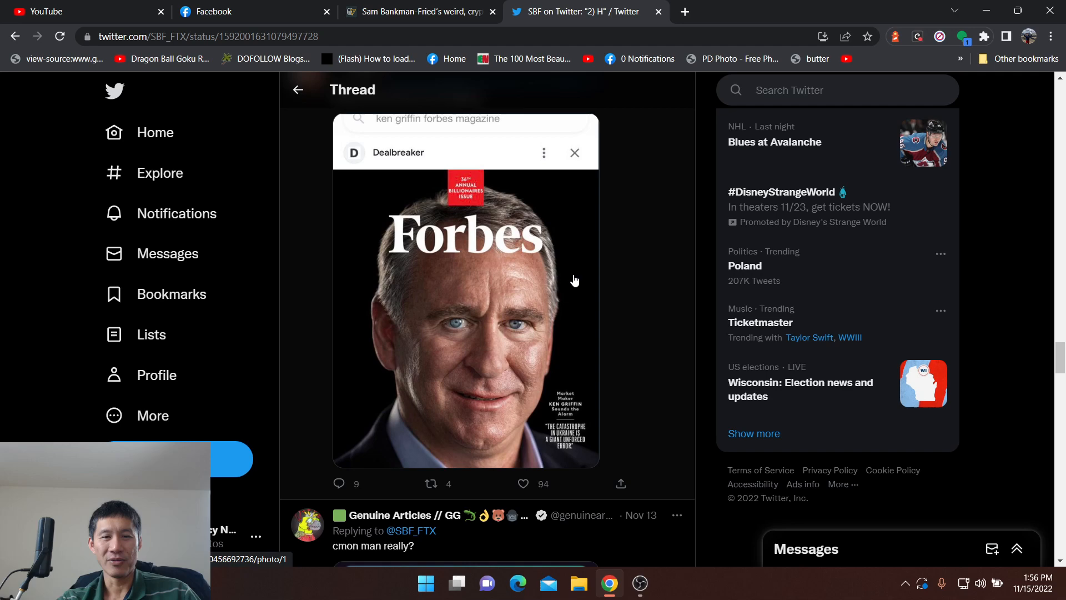
scroll(573, 280, "down", 4)
Return to the full thread and bring up the '4) P' tweet on its own page
left_click(15, 36)
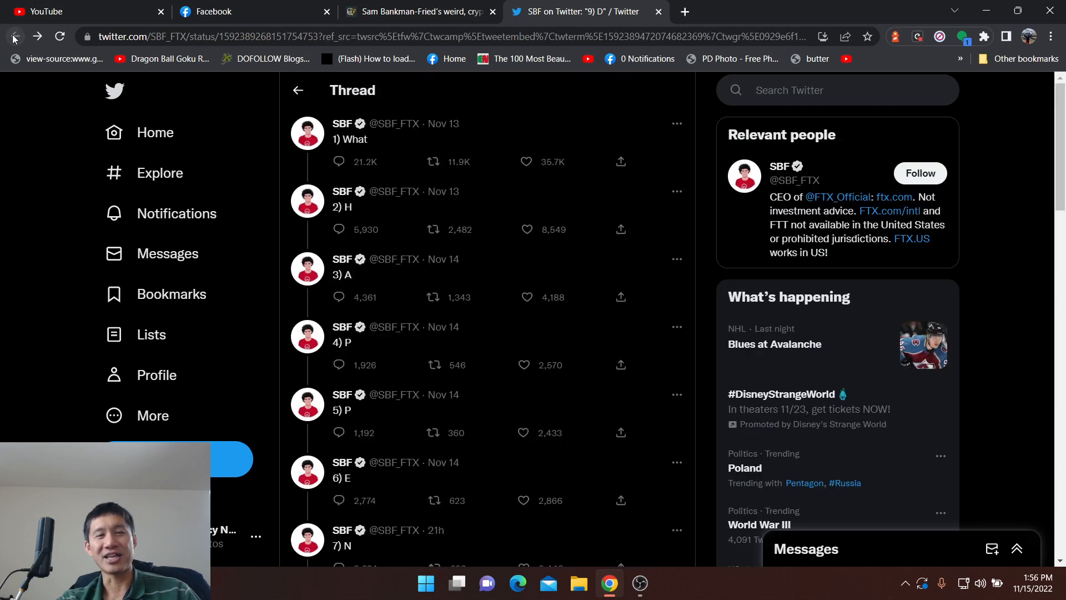
left_click(584, 351)
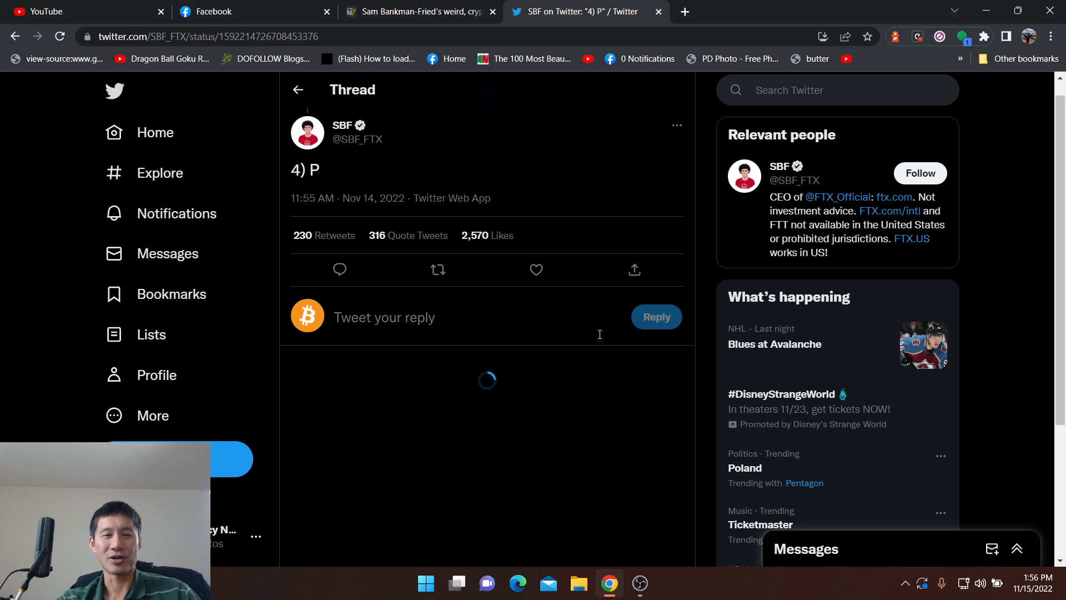
scroll(600, 340, "down", 5)
scroll(601, 340, "down", 3)
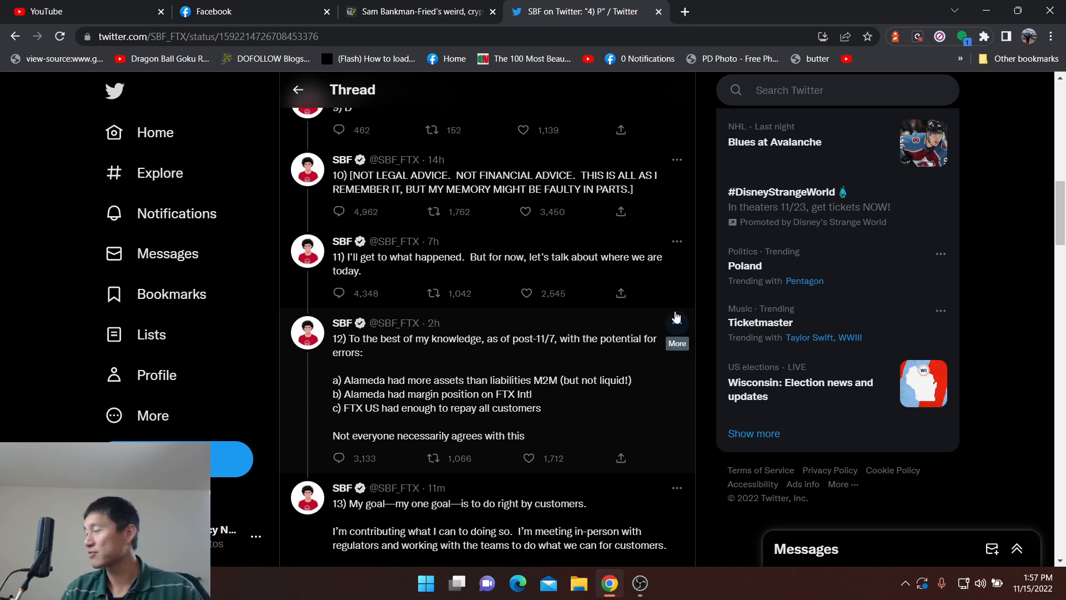
scroll(508, 250, "down", 5)
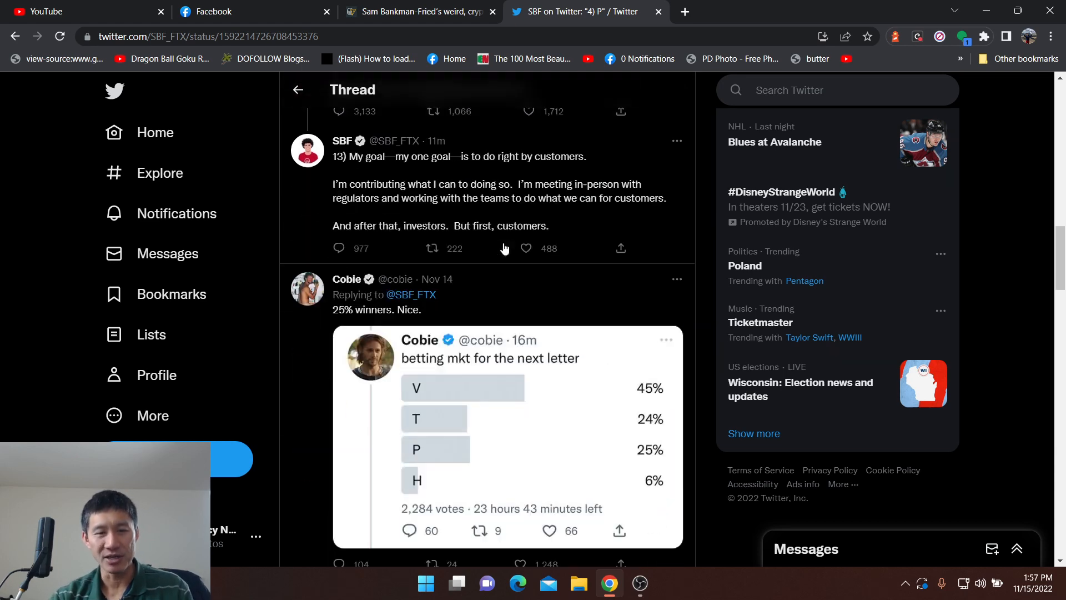
scroll(708, 252, "up", 3)
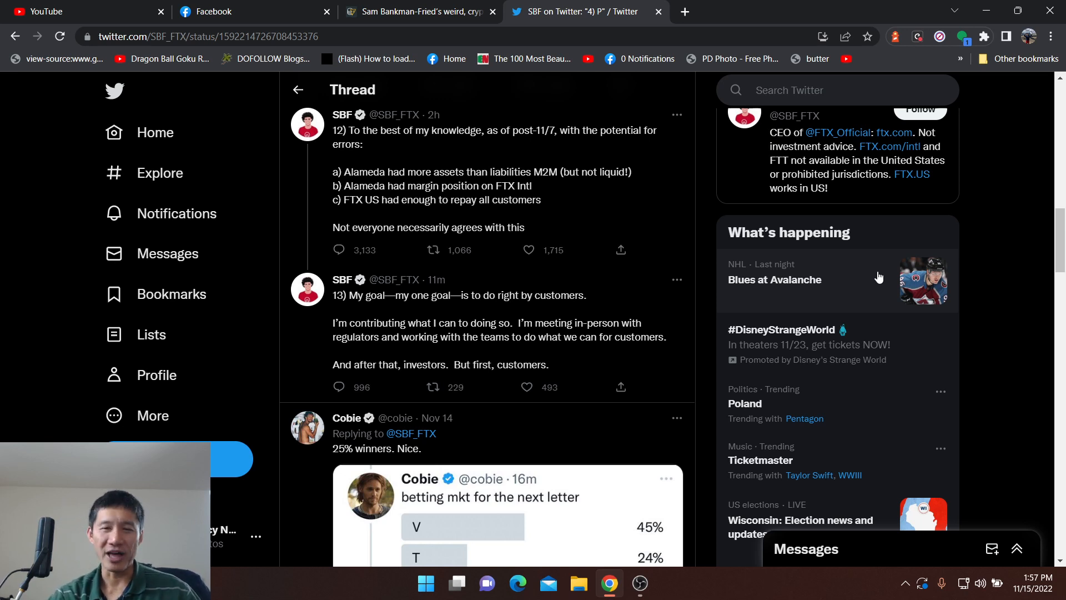
scroll(629, 304, "down", 2)
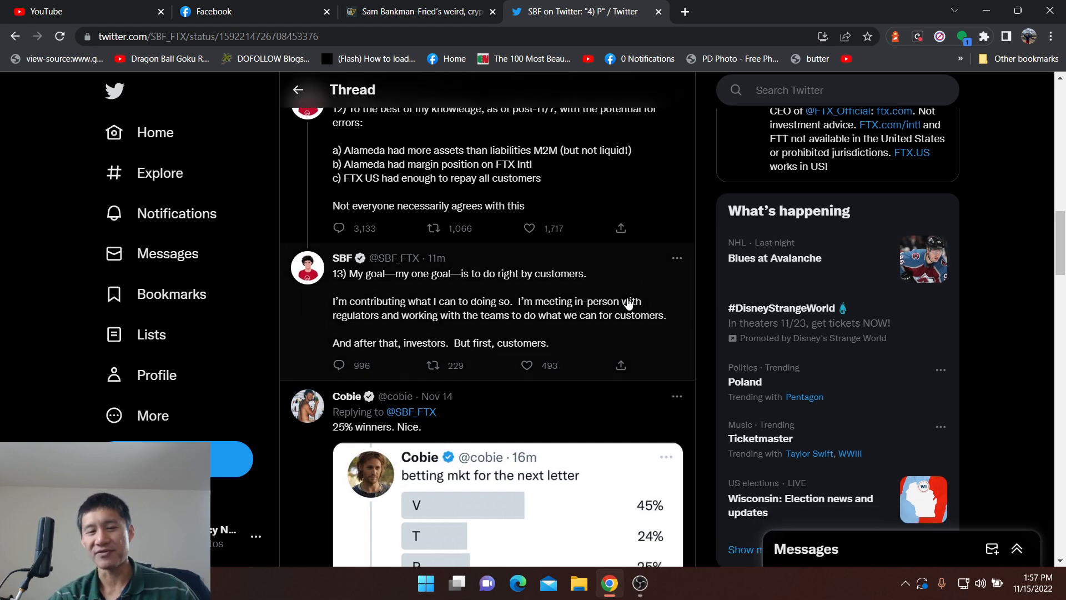
scroll(630, 304, "down", 3)
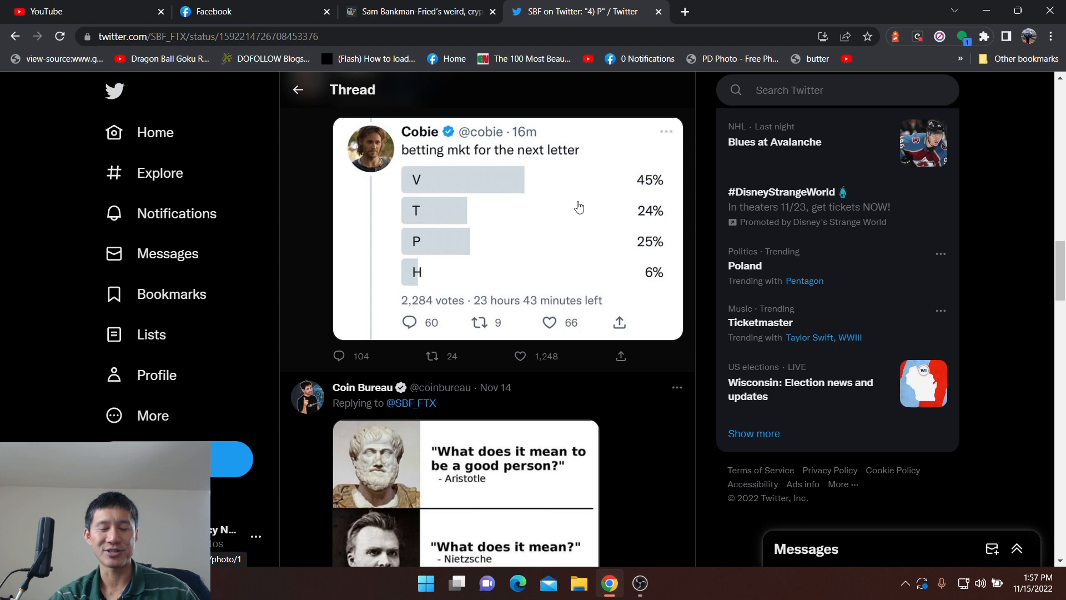
scroll(516, 179, "down", 3)
scroll(651, 281, "up", 3)
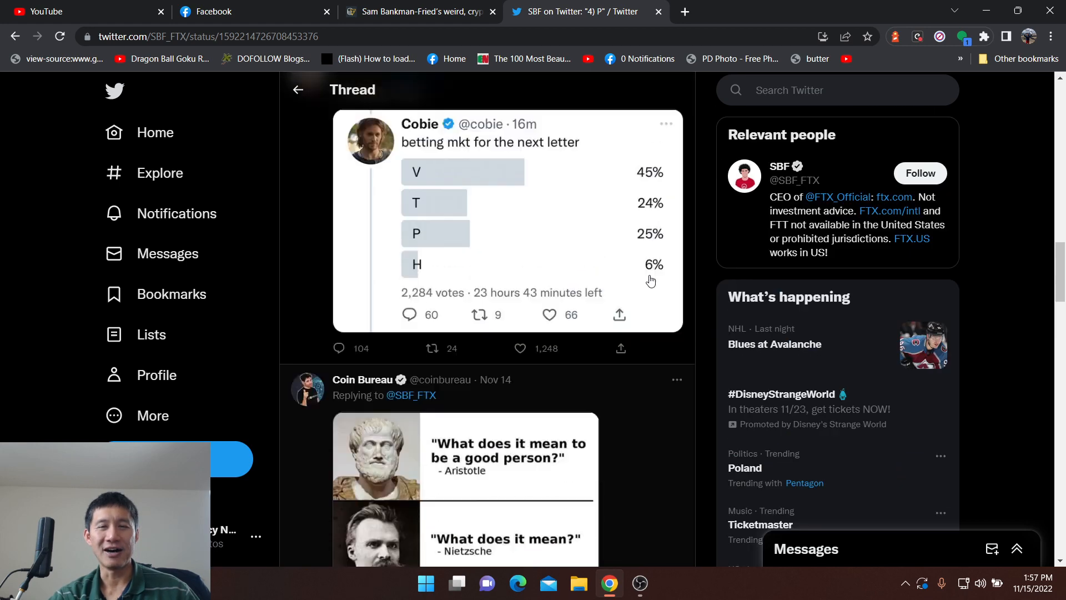
scroll(652, 281, "up", 2)
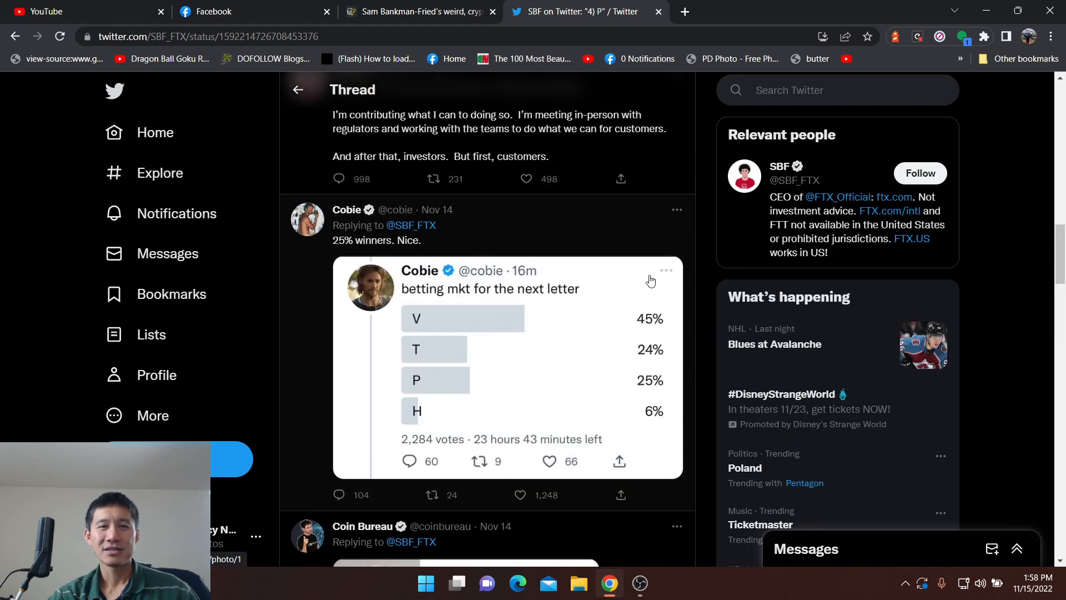
scroll(486, 361, "down", 4)
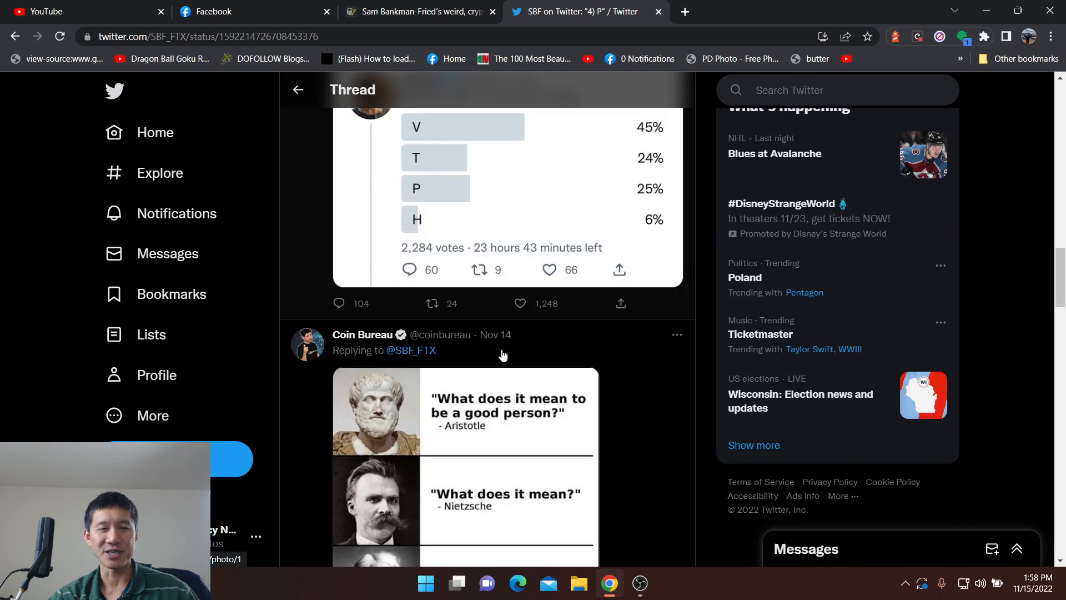
scroll(500, 357, "down", 4)
scroll(548, 334, "down", 3)
scroll(547, 334, "down", 4)
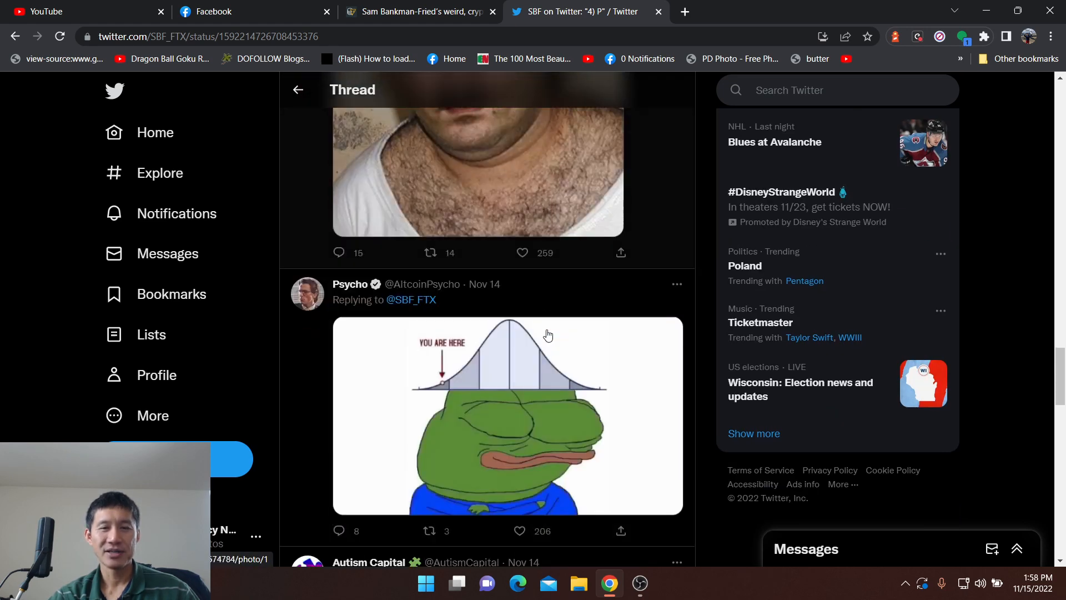
scroll(547, 333, "down", 4)
scroll(546, 342, "down", 3)
scroll(546, 341, "down", 4)
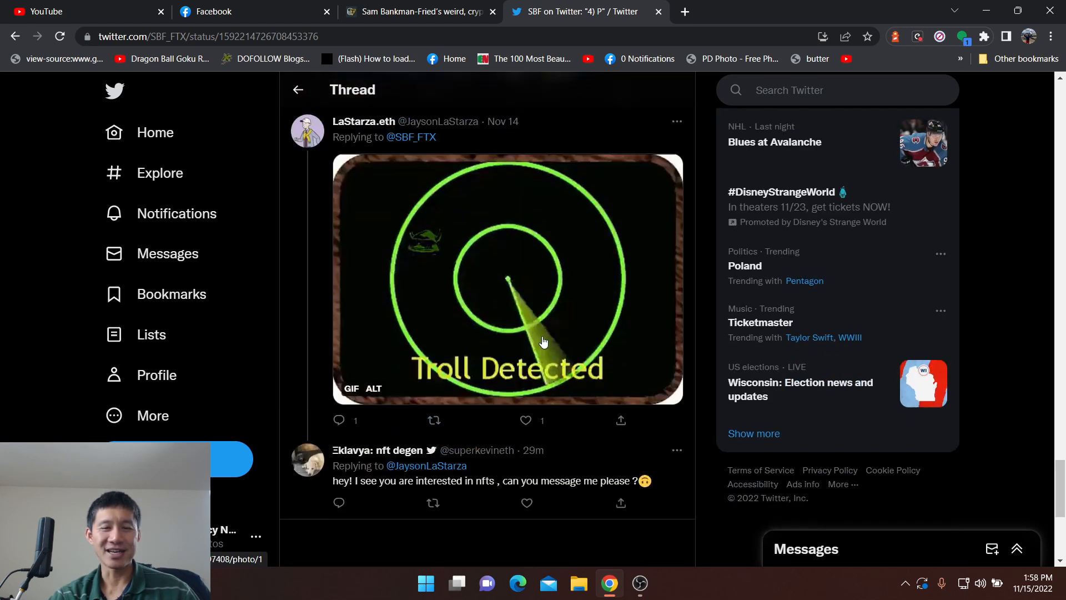
scroll(544, 342, "down", 3)
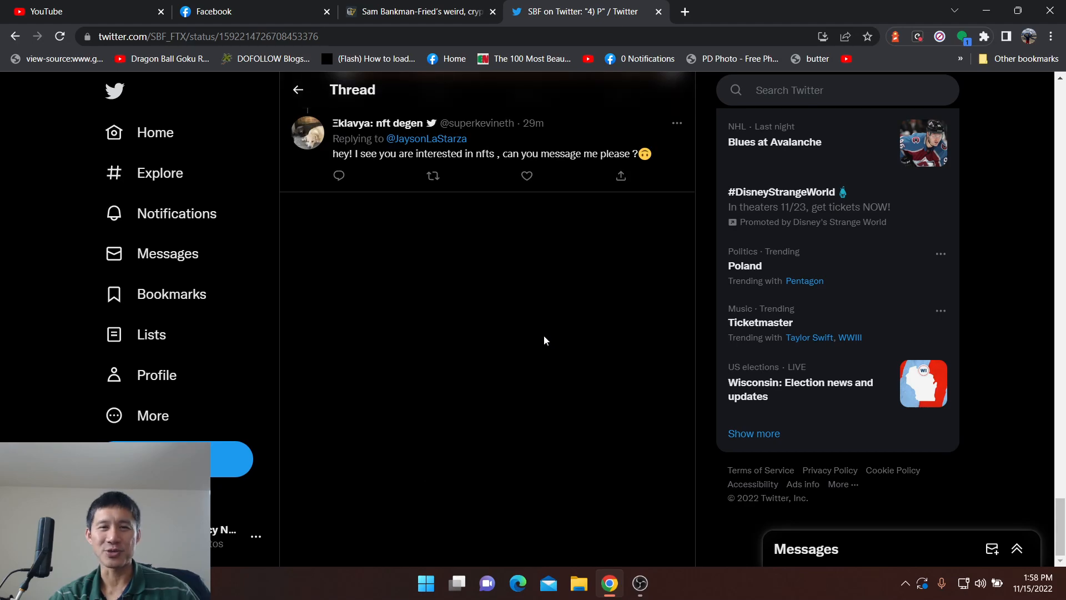
Switch back to the Cointelegraph article tab to read on past the GURGAVIN tweet
left_click(394, 10)
scroll(483, 153, "down", 10)
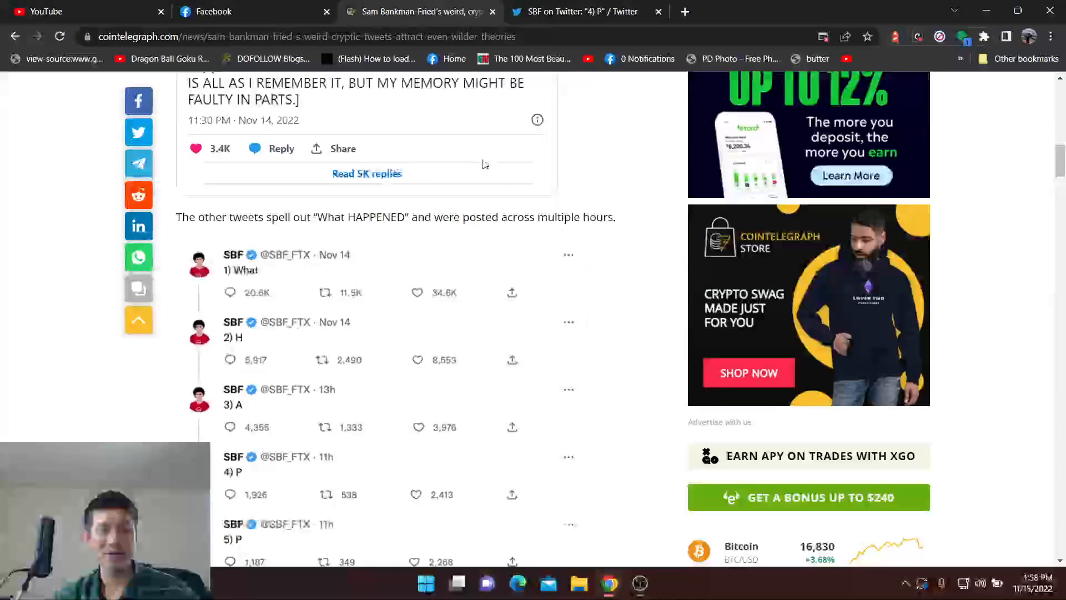
scroll(482, 159, "down", 5)
scroll(484, 162, "down", 5)
scroll(487, 170, "down", 3)
scroll(487, 171, "down", 5)
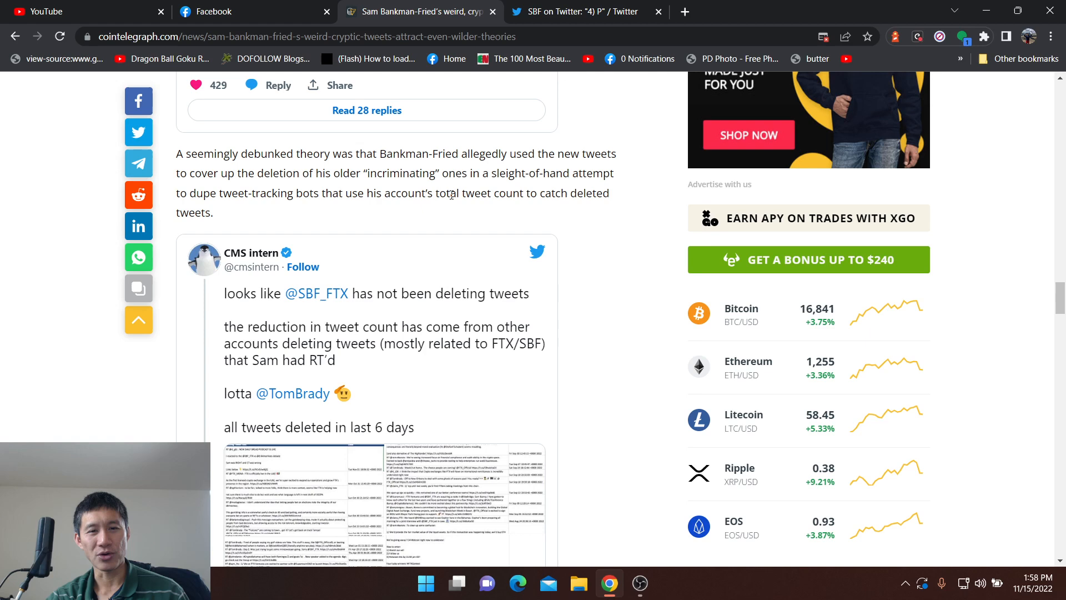
scroll(453, 196, "down", 5)
scroll(451, 204, "down", 5)
scroll(448, 214, "down", 5)
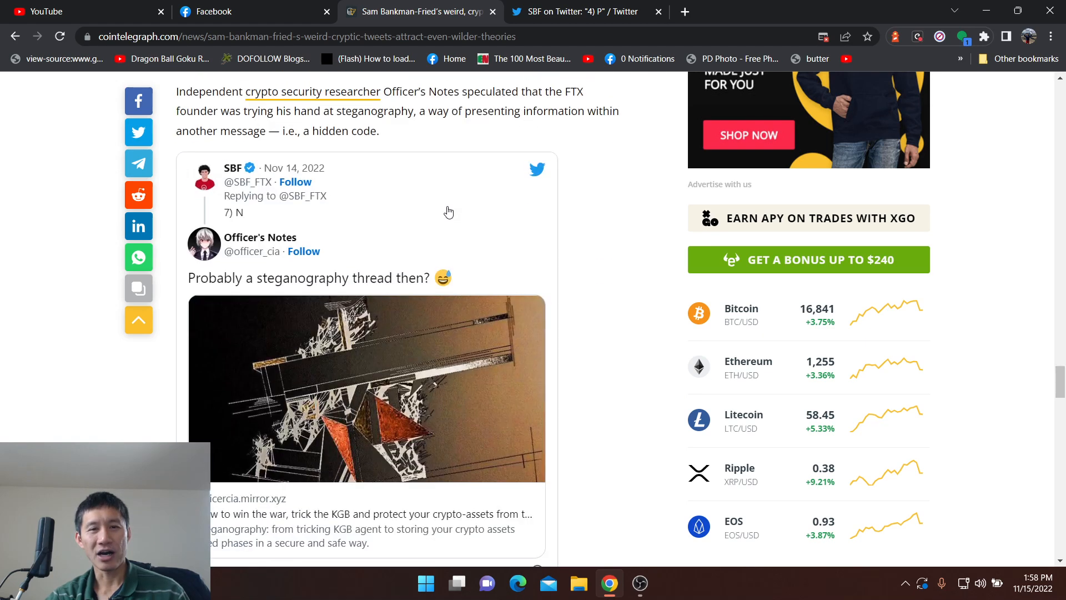
scroll(449, 213, "up", 5)
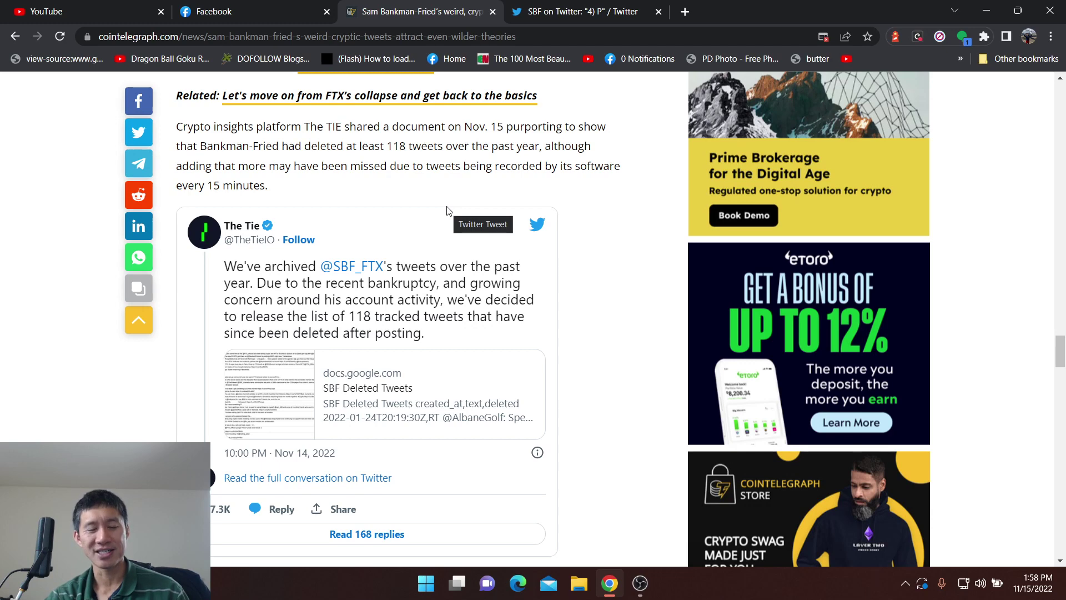
scroll(447, 210, "down", 6)
scroll(444, 224, "down", 6)
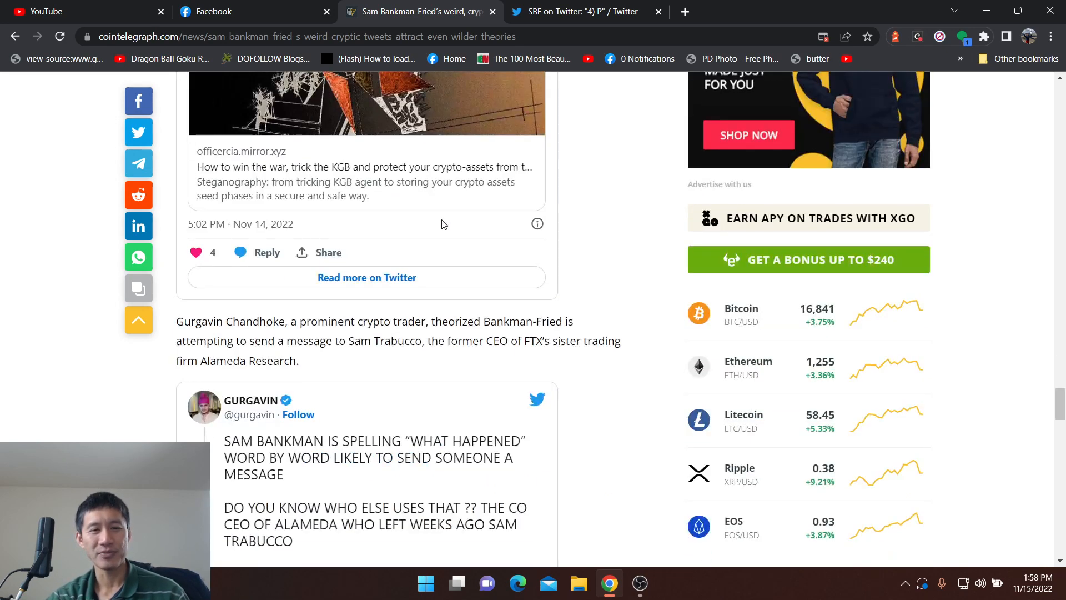
scroll(443, 223, "down", 2)
scroll(443, 223, "down", 3)
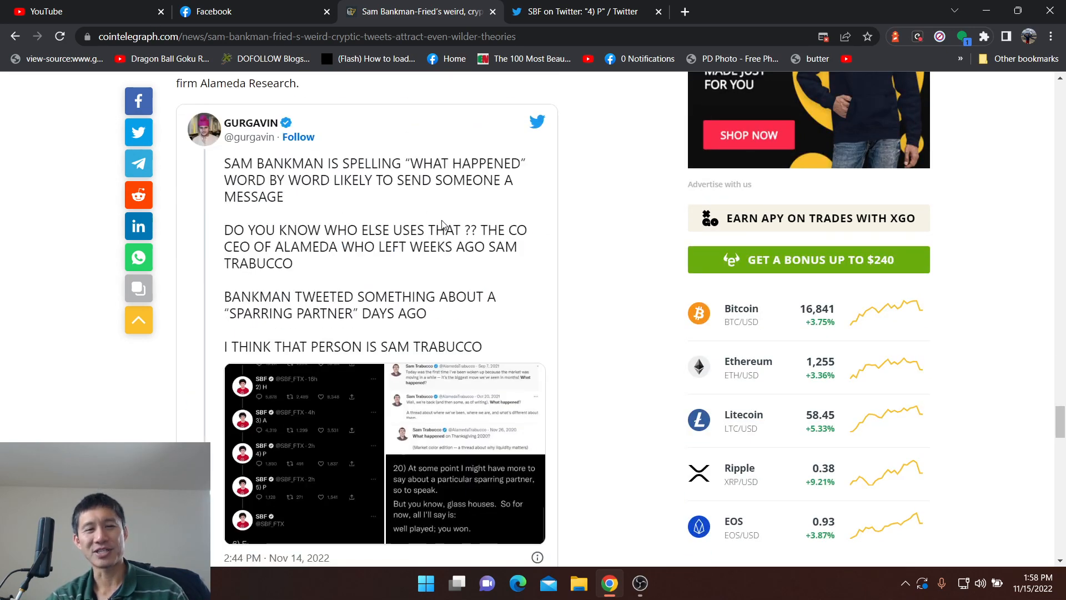
scroll(442, 224, "down", 2)
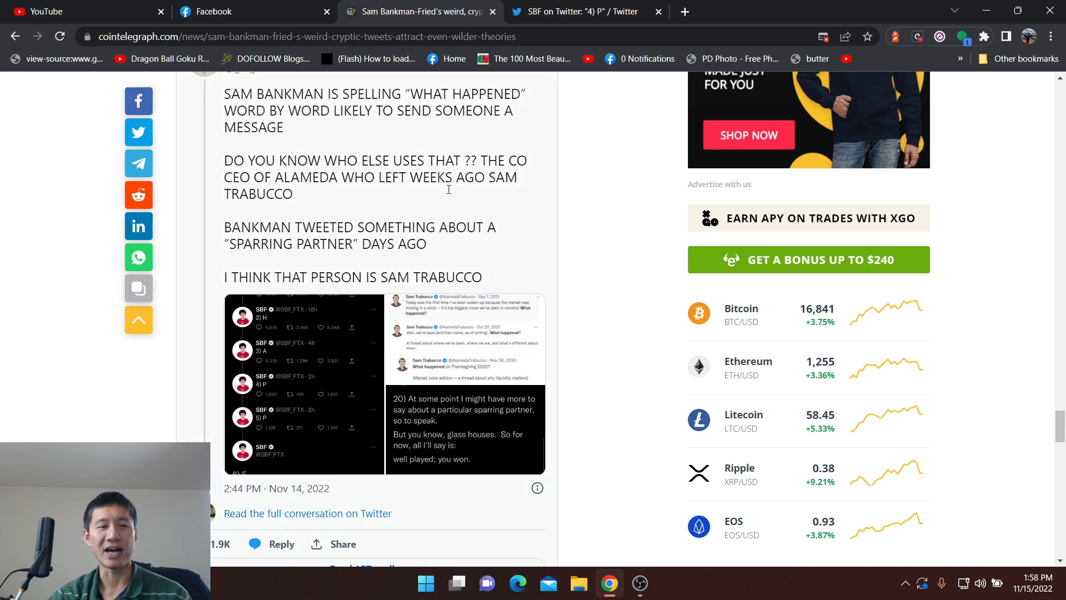
scroll(448, 190, "down", 8)
scroll(449, 190, "down", 8)
scroll(449, 190, "down", 8)
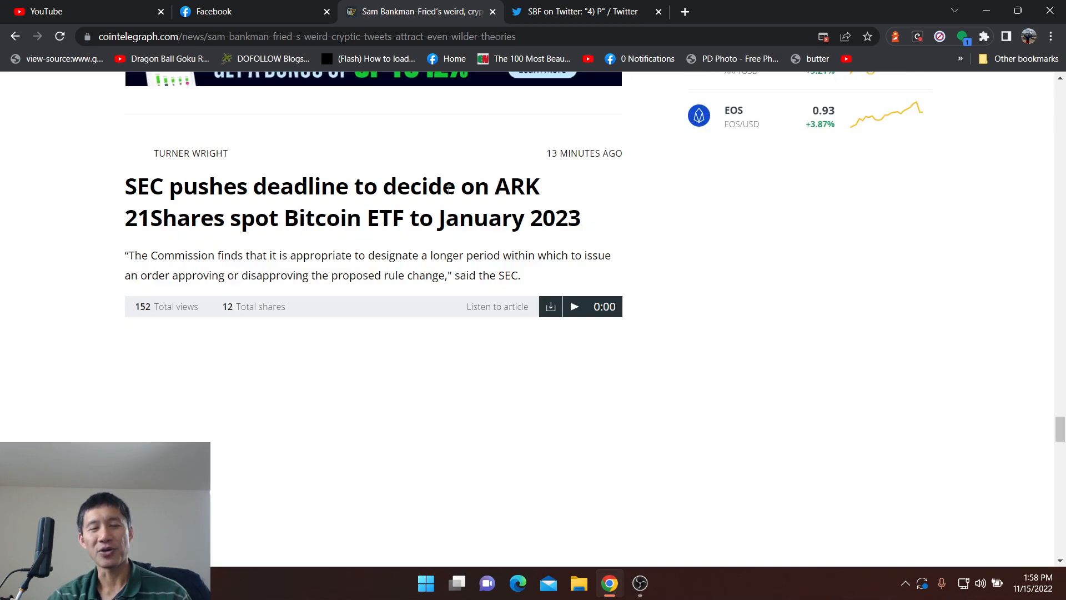
Return to SBF's Twitter thread and bring up the '9) D' tweet with replies 10–13
left_click(583, 10)
scroll(614, 218, "down", 5)
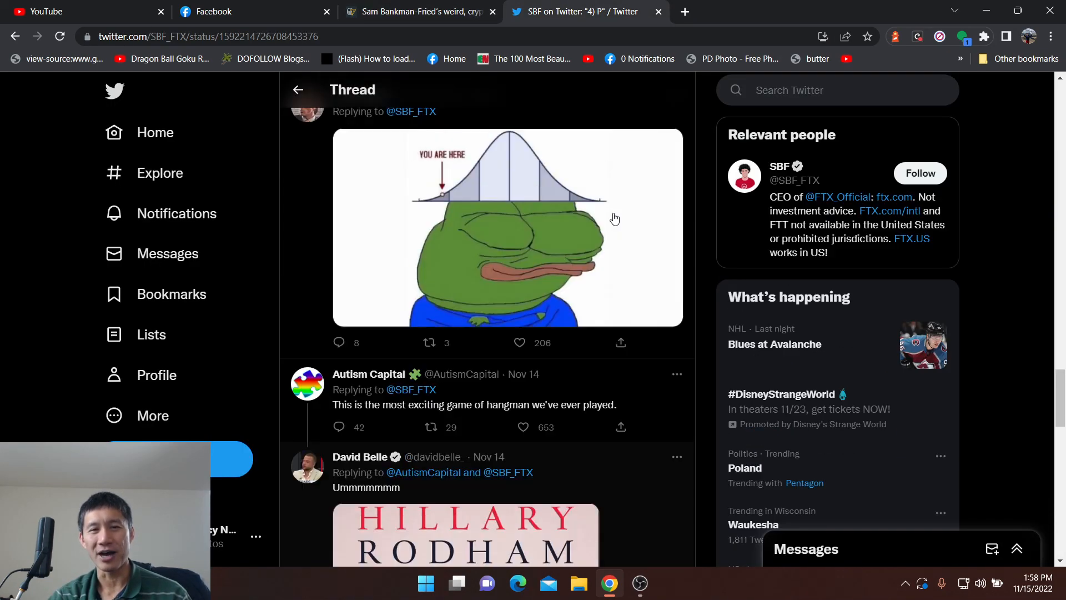
scroll(615, 219, "down", 6)
scroll(615, 218, "down", 6)
scroll(614, 218, "up", 8)
scroll(613, 218, "up", 8)
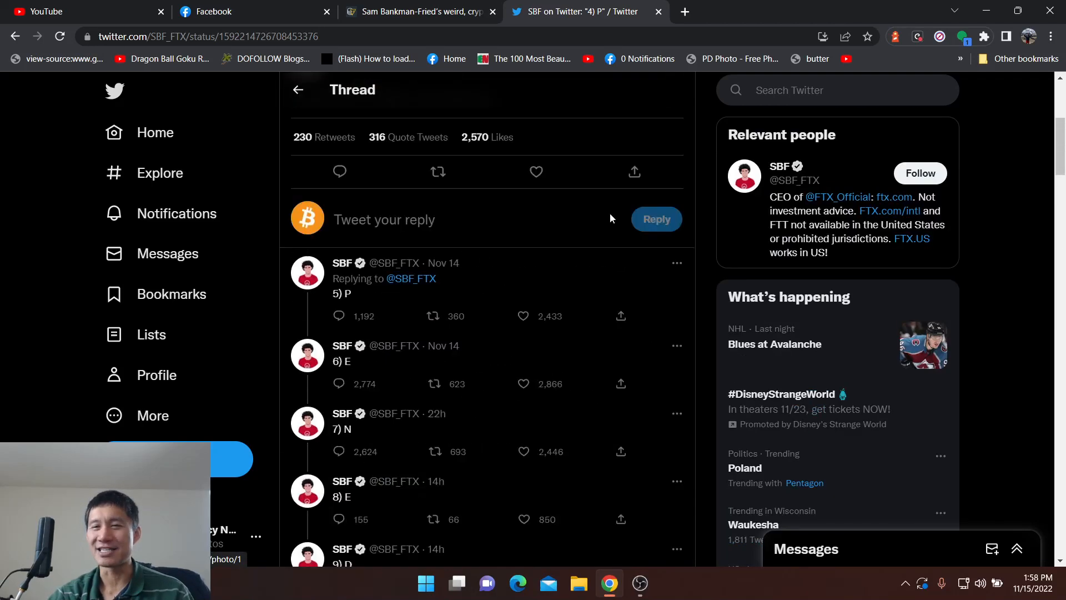
scroll(610, 219, "up", 5)
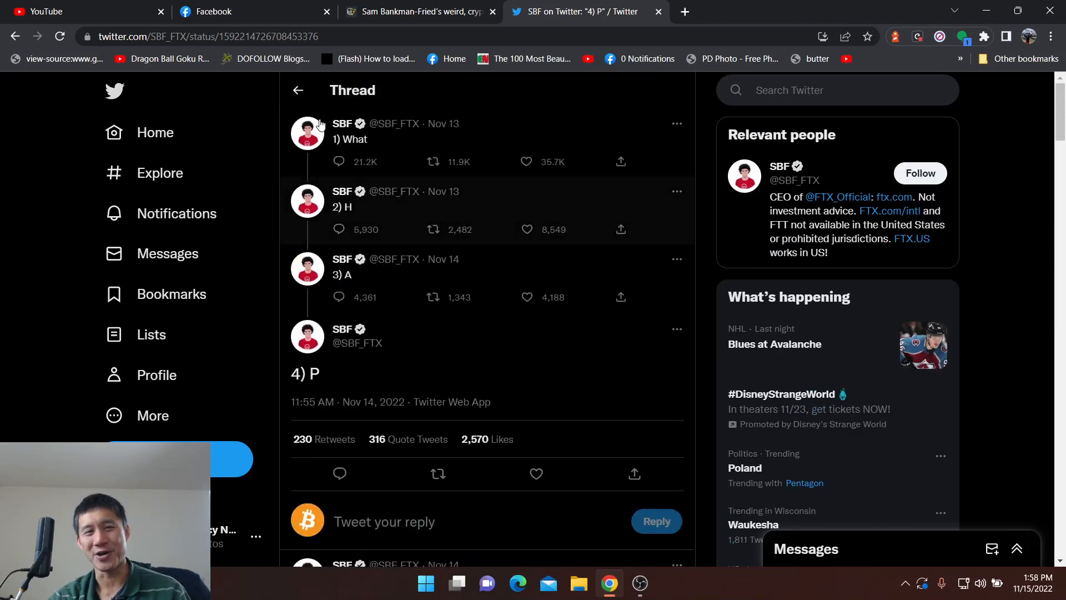
left_click(15, 36)
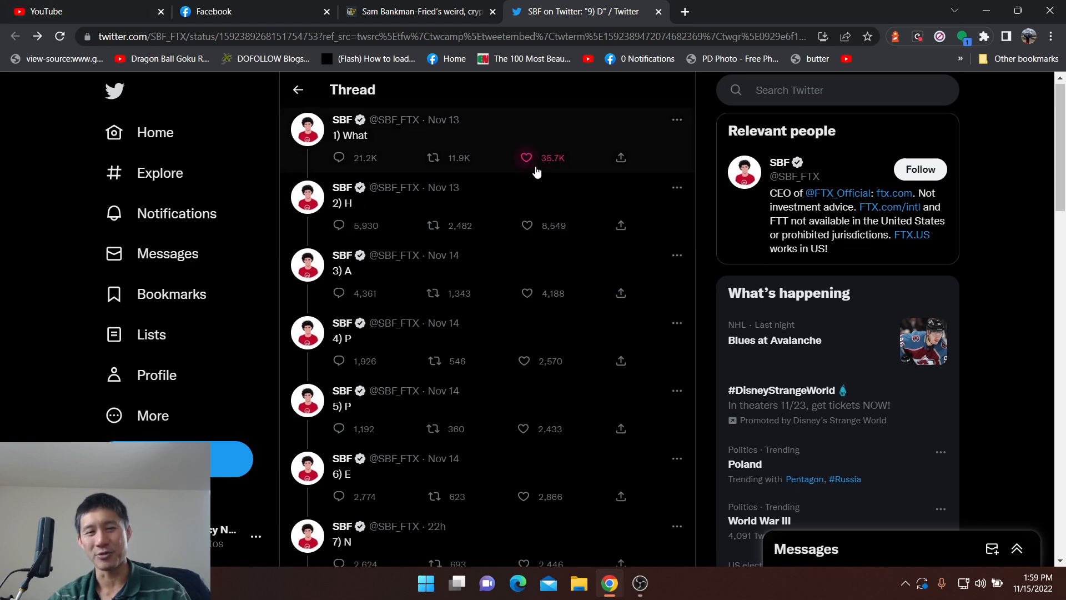
scroll(536, 167, "down", 6)
scroll(536, 166, "down", 6)
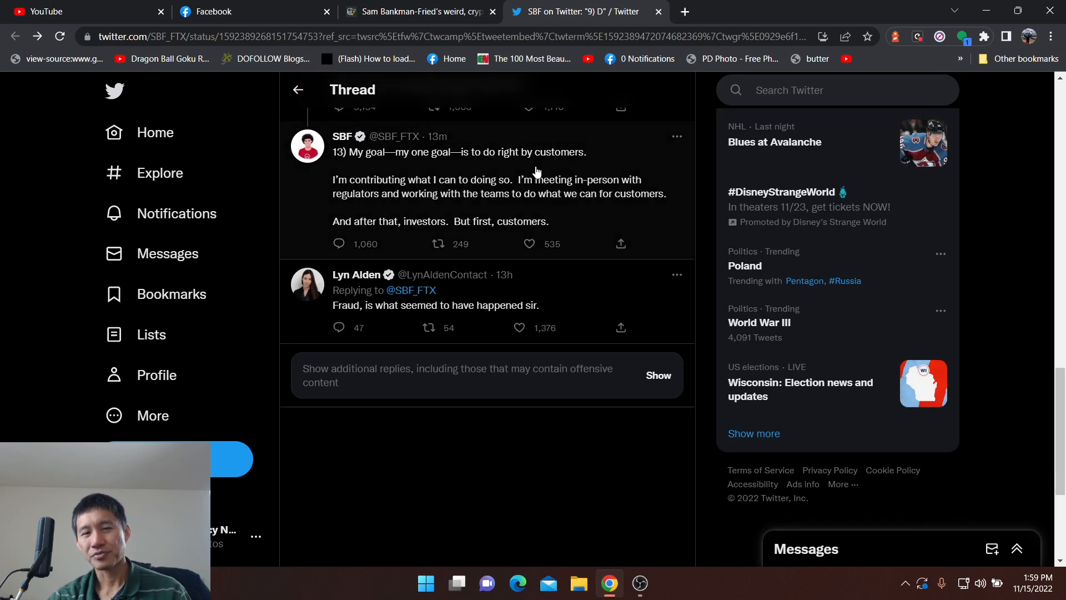
scroll(536, 165, "up", 6)
scroll(536, 166, "up", 8)
scroll(535, 166, "down", 6)
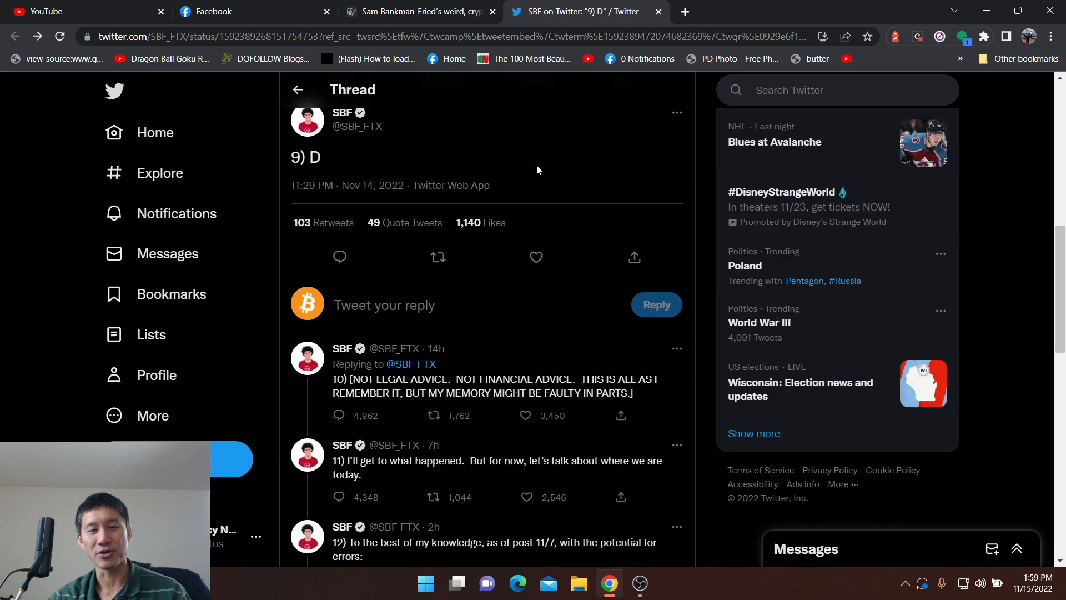
scroll(537, 164, "down", 6)
scroll(537, 164, "up", 5)
scroll(549, 187, "down", 3)
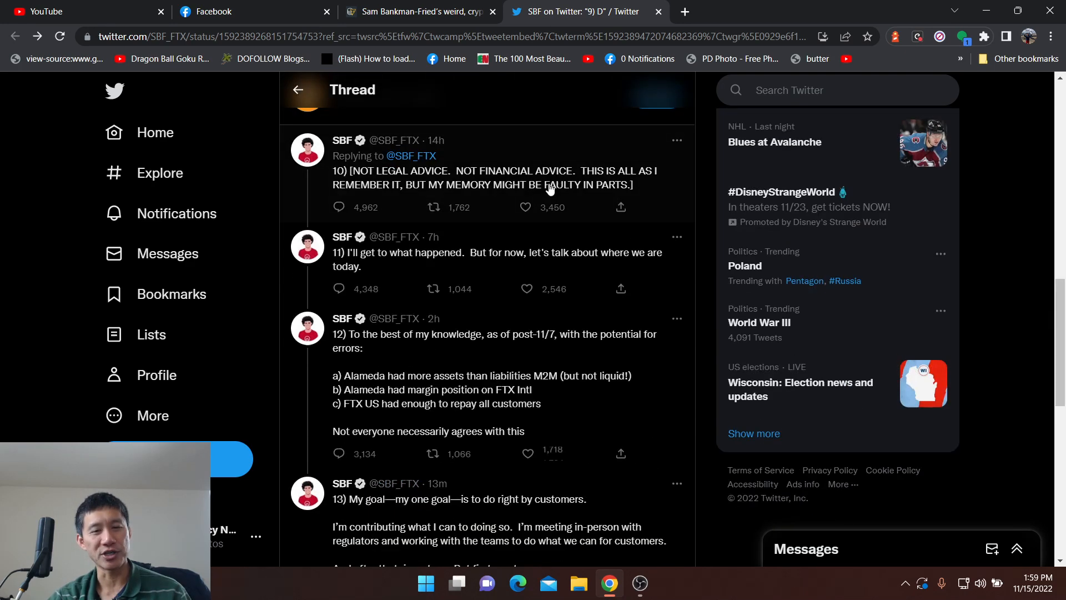
scroll(549, 188, "down", 3)
scroll(549, 187, "up", 5)
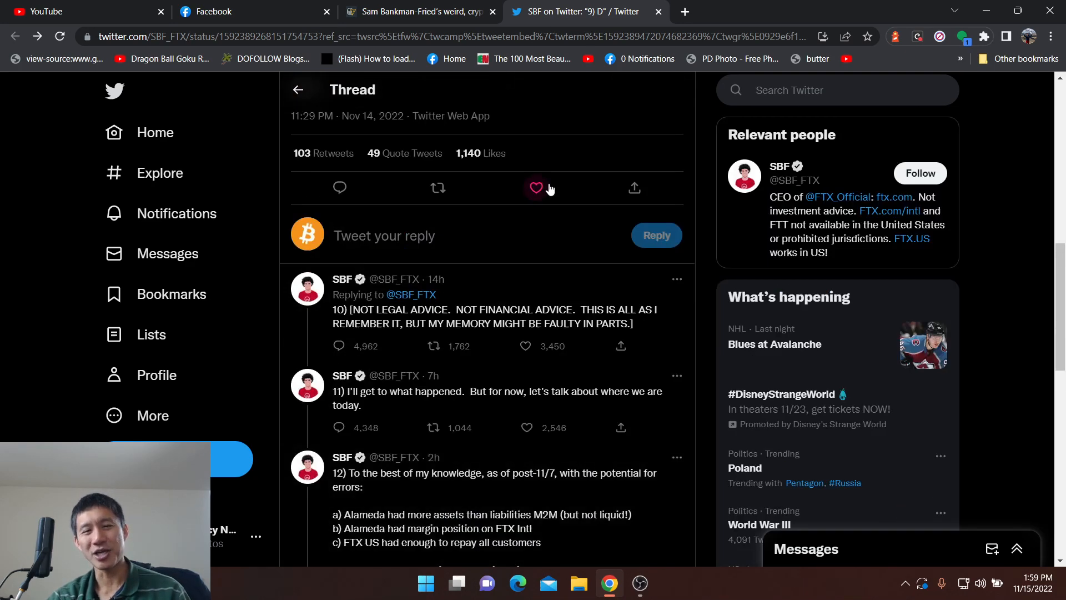
scroll(550, 187, "down", 1)
scroll(549, 187, "down", 2)
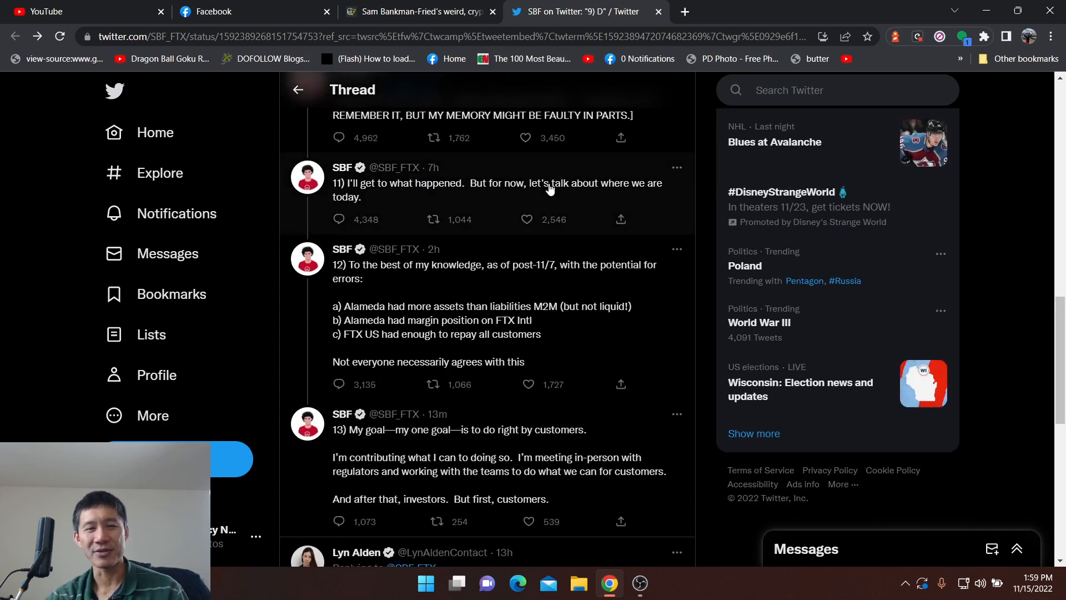
scroll(549, 190, "down", 1)
mouse_move(565, 267)
left_mouse_down()
mouse_move(328, 228)
mouse_move(344, 273)
left_mouse_up()
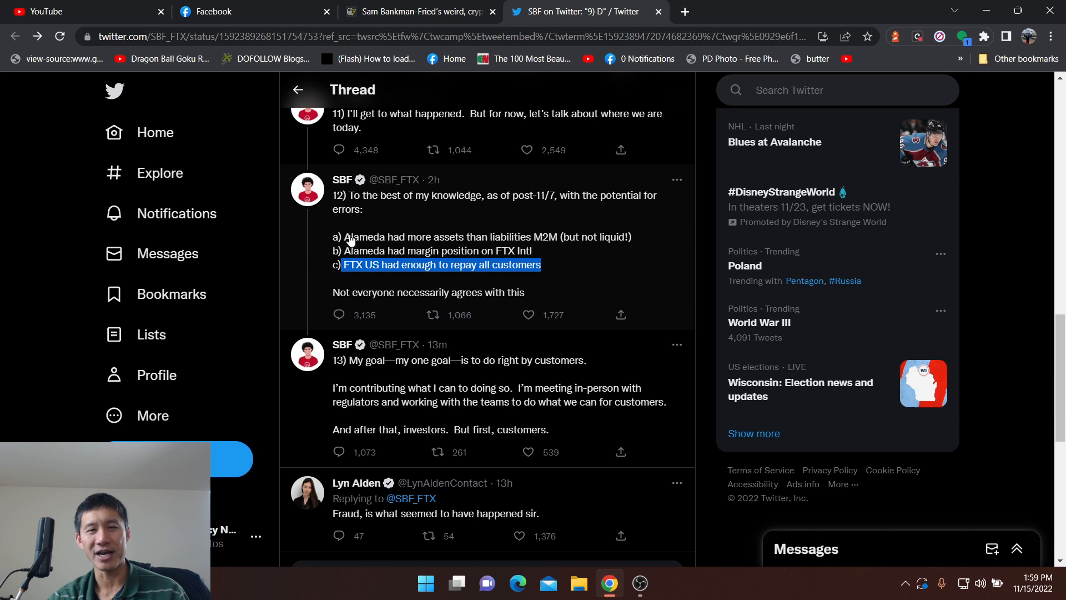
Highlight tweet 12's line 'Alameda had more assets than liabilities M2M (but not liquid!)'
mouse_move(350, 237)
left_mouse_down()
mouse_move(569, 246)
mouse_move(667, 236)
left_mouse_up()
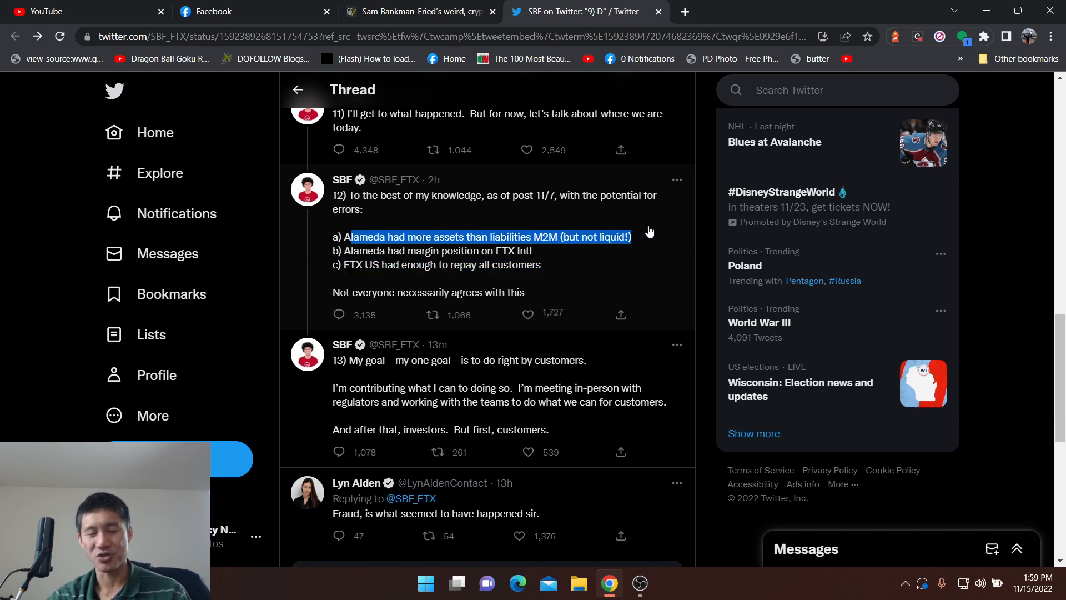
left_click(346, 180)
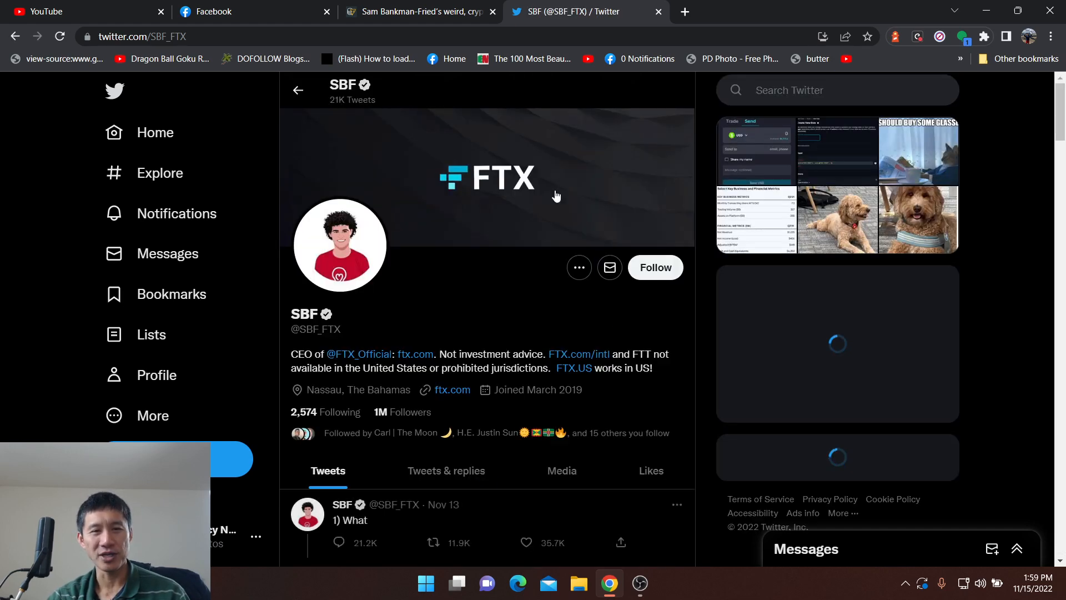
scroll(556, 196, "down", 3)
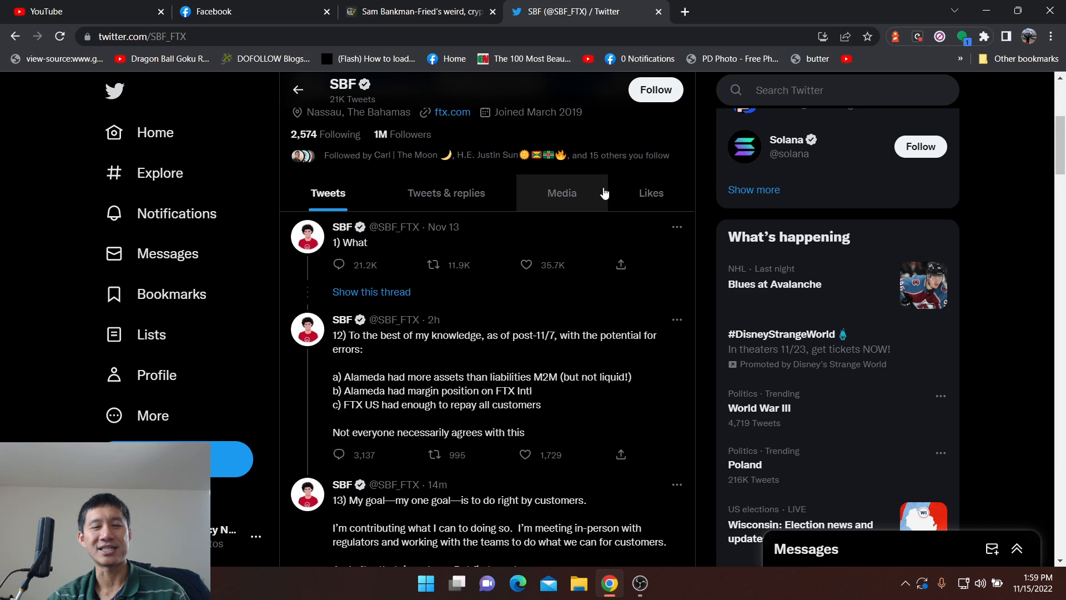
scroll(606, 195, "down", 3)
scroll(604, 195, "down", 2)
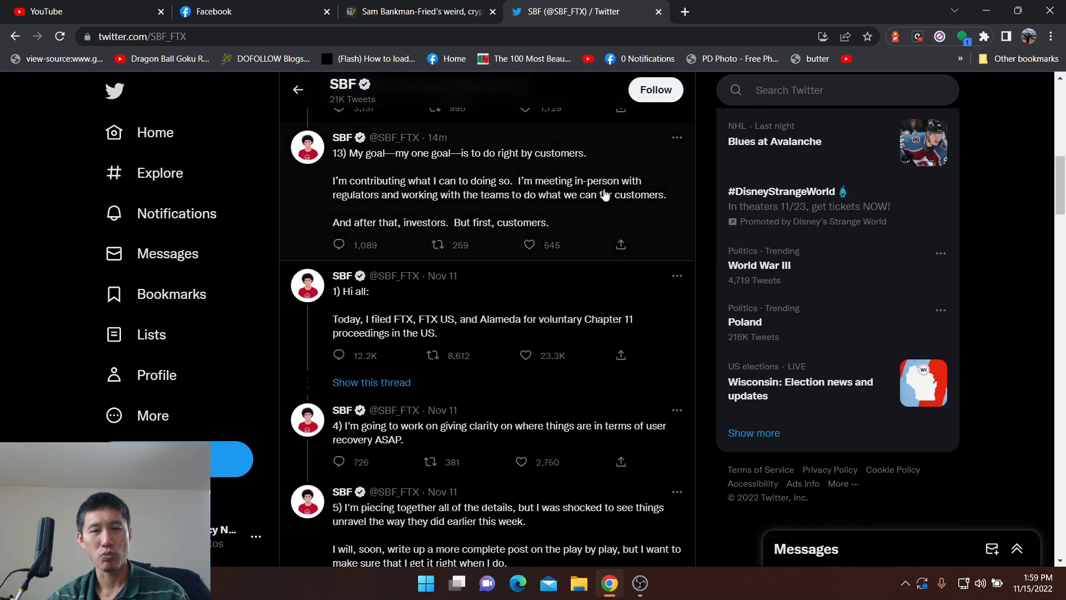
scroll(605, 195, "down", 5)
scroll(605, 196, "down", 2)
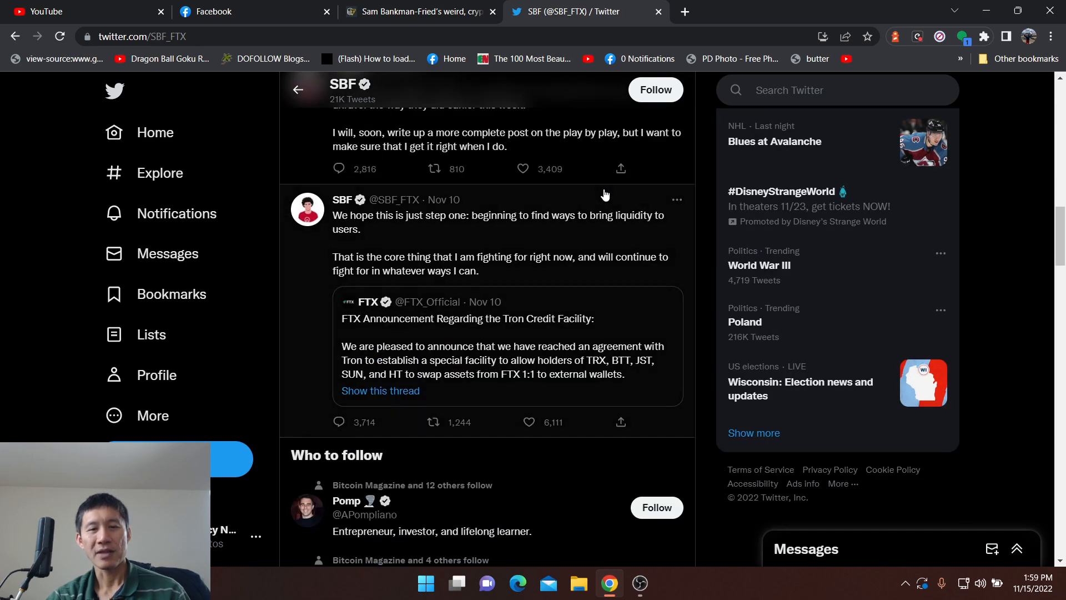
scroll(605, 195, "down", 5)
scroll(605, 195, "down", 4)
scroll(606, 193, "down", 2)
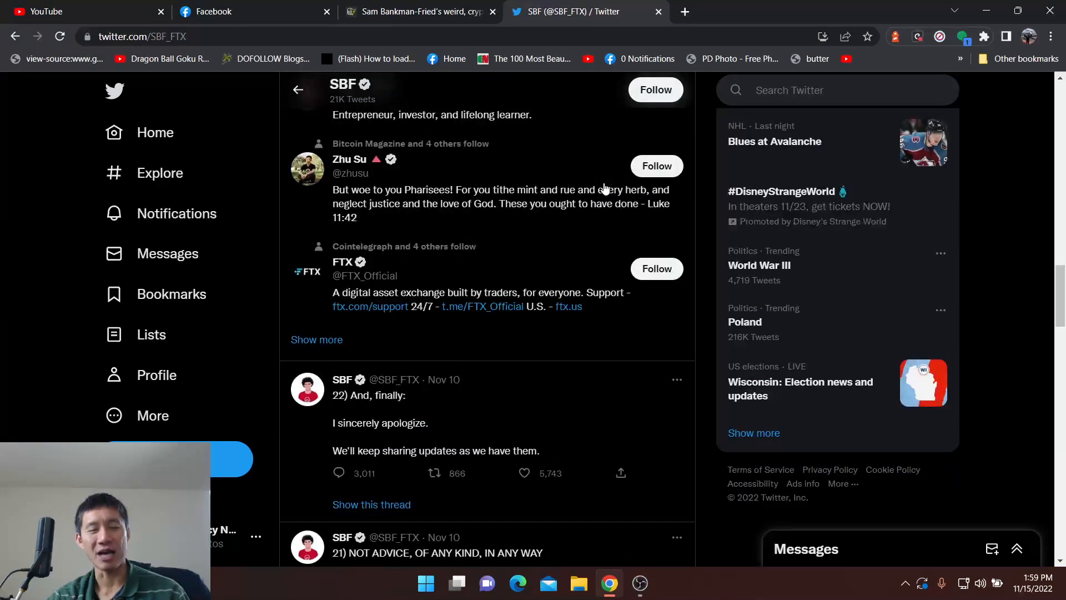
scroll(605, 193, "down", 2)
scroll(604, 188, "up", 10)
scroll(605, 183, "up", 8)
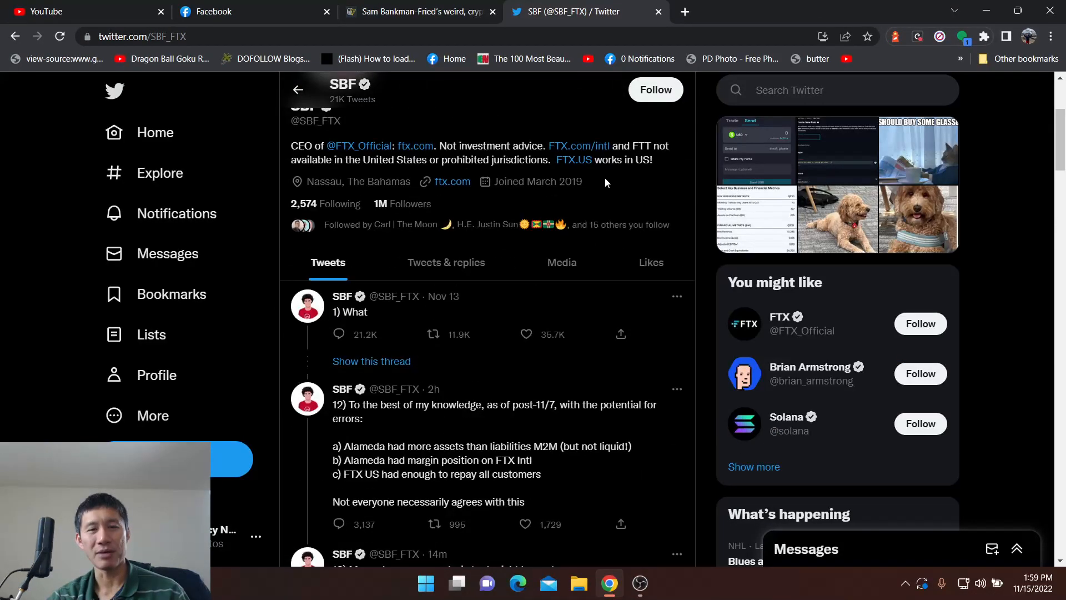
scroll(605, 179, "up", 5)
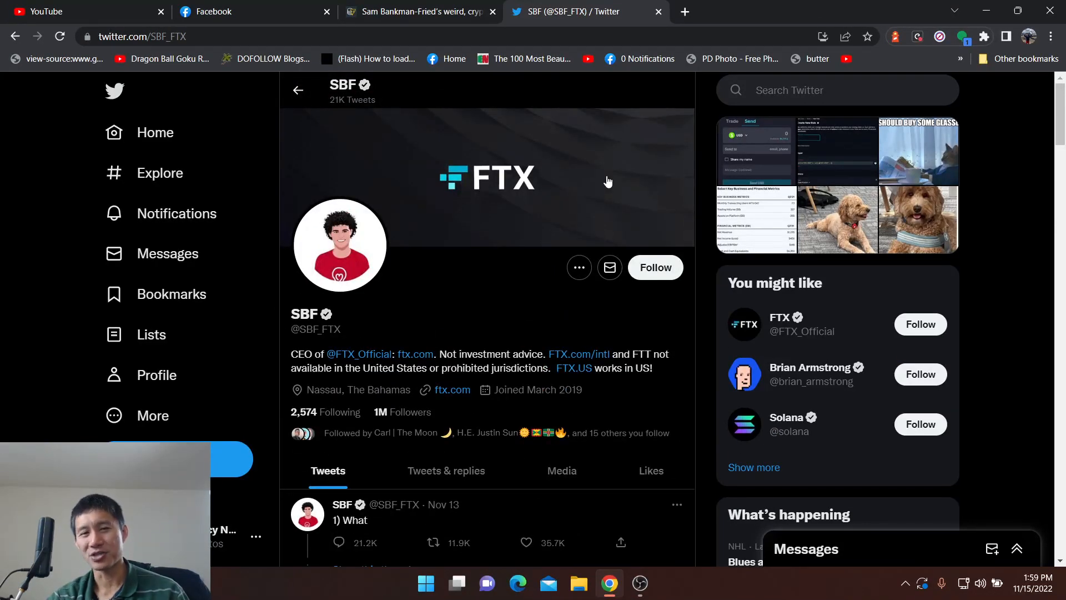
scroll(608, 182, "down", 10)
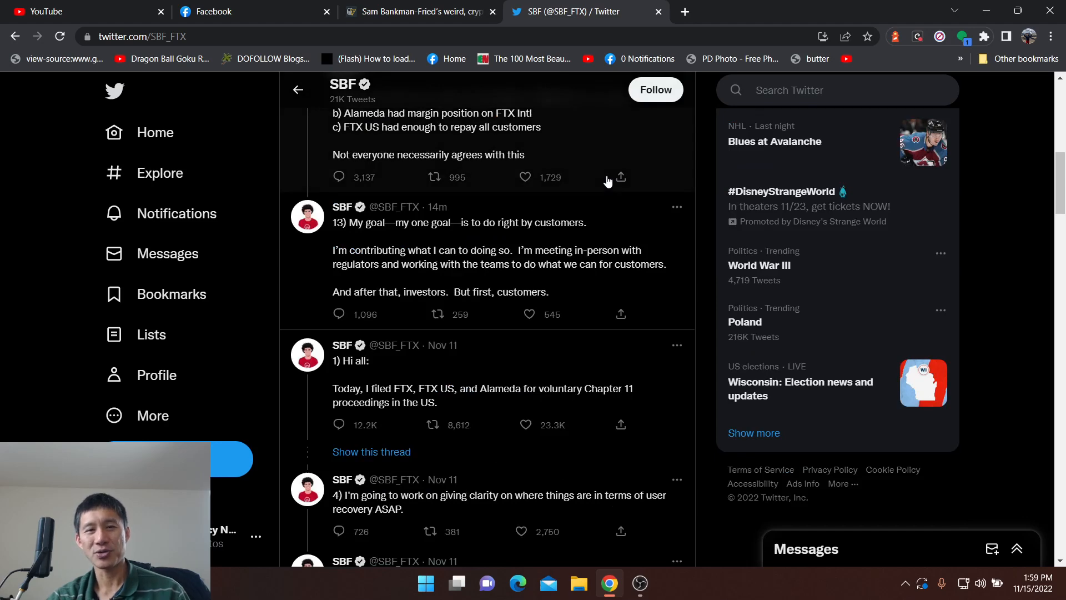
scroll(608, 181, "up", 3)
scroll(616, 178, "up", 3)
scroll(618, 175, "up", 3)
scroll(619, 176, "up", 3)
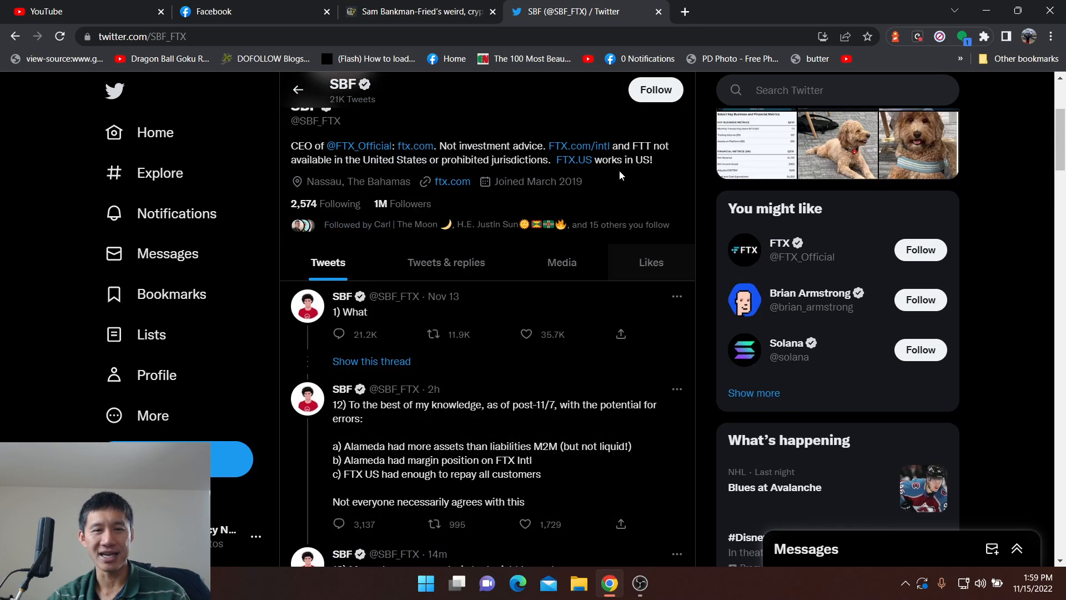
scroll(619, 170, "down", 2)
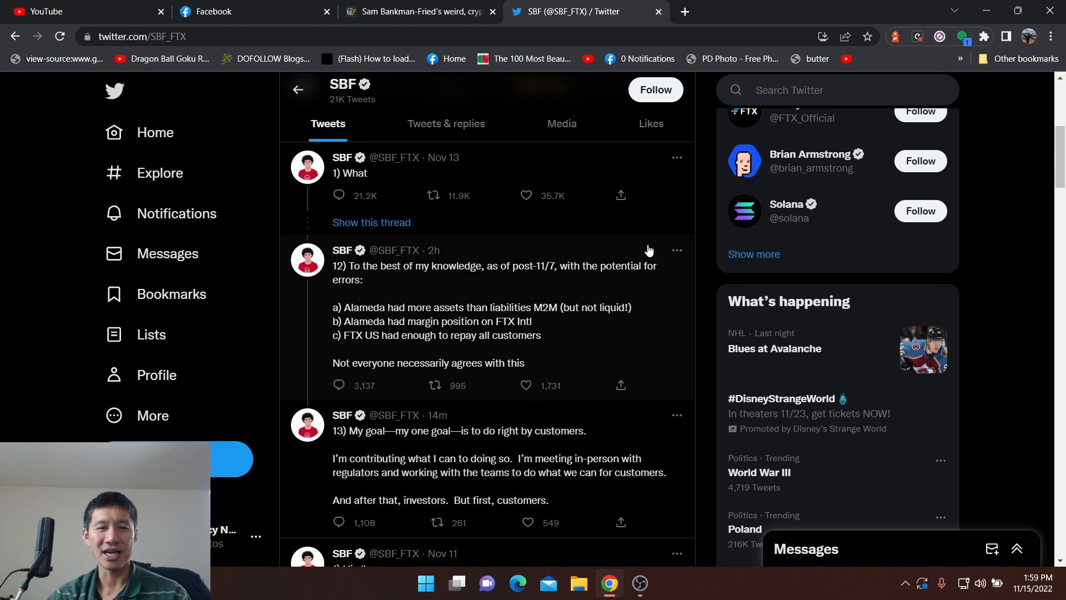
scroll(649, 252, "down", 2)
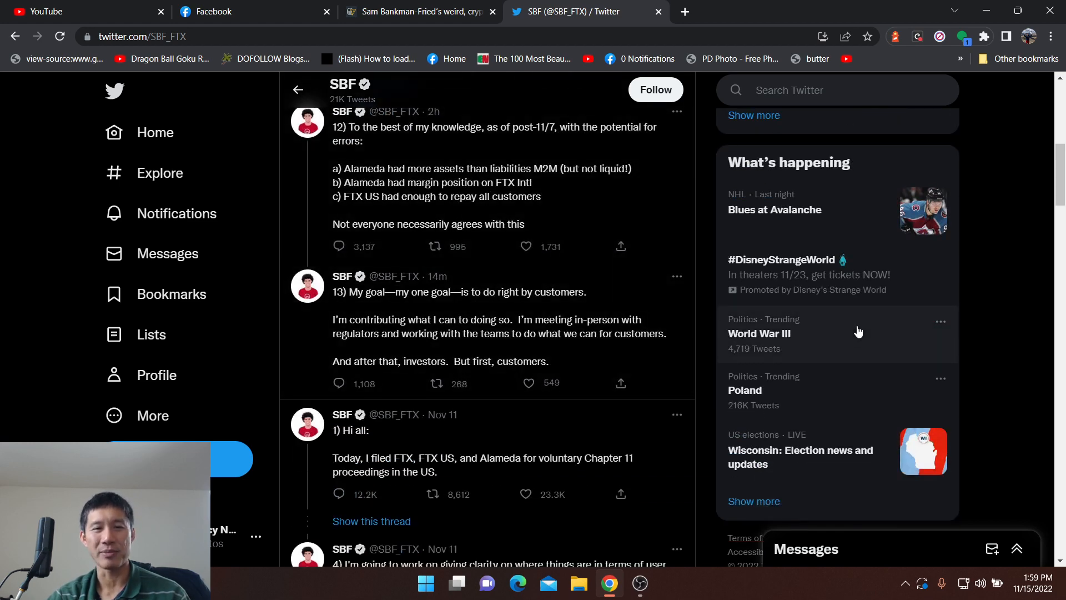
scroll(504, 264, "down", 3)
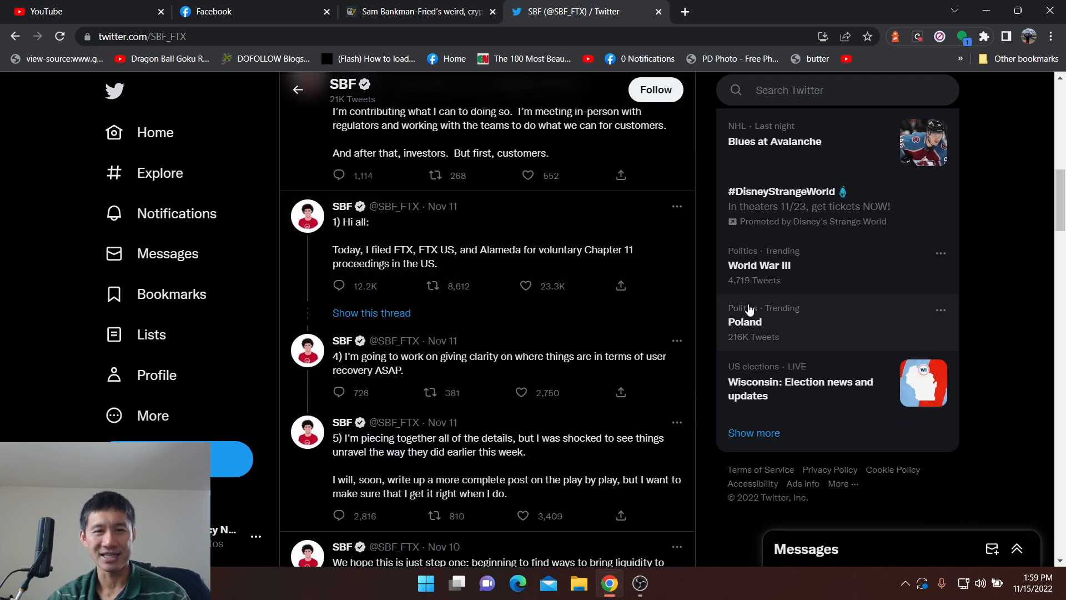
scroll(634, 281, "up", 4)
scroll(635, 281, "up", 3)
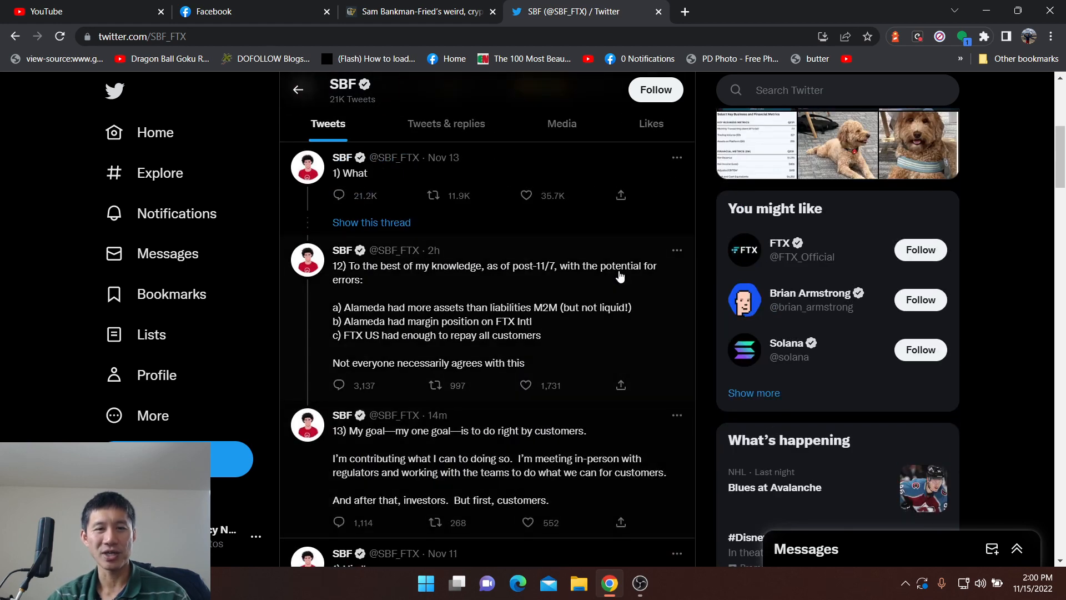
scroll(619, 276, "up", 5)
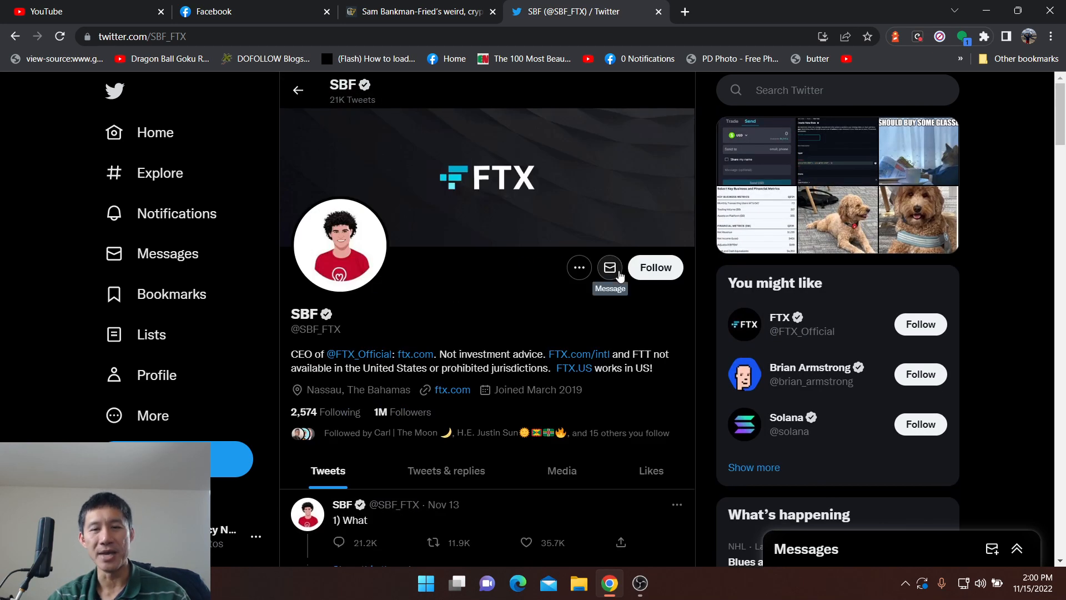
left_click(678, 506)
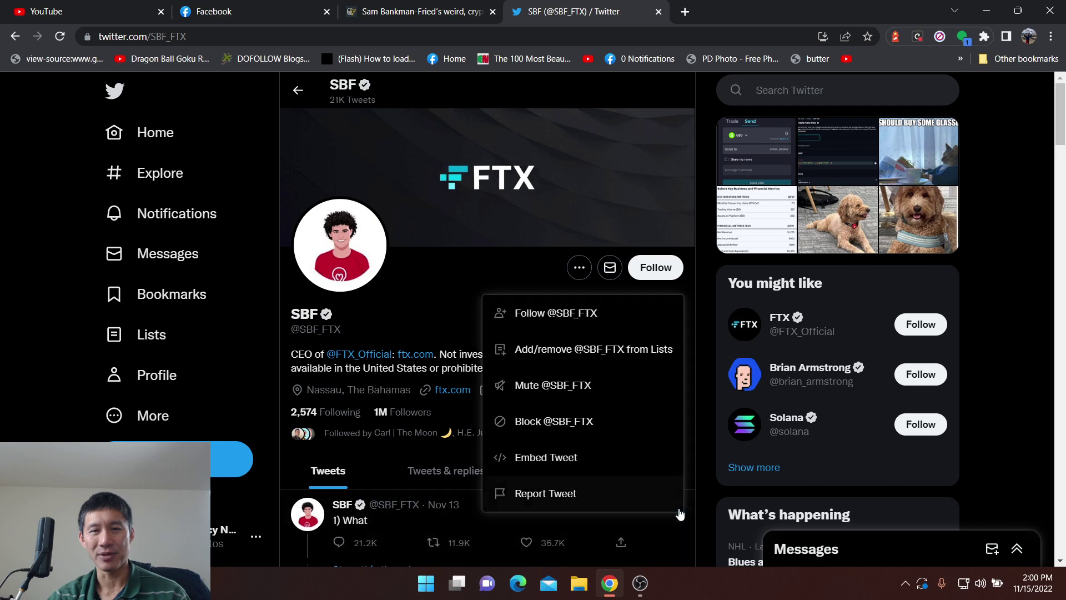
left_click(709, 176)
scroll(709, 177, "down", 3)
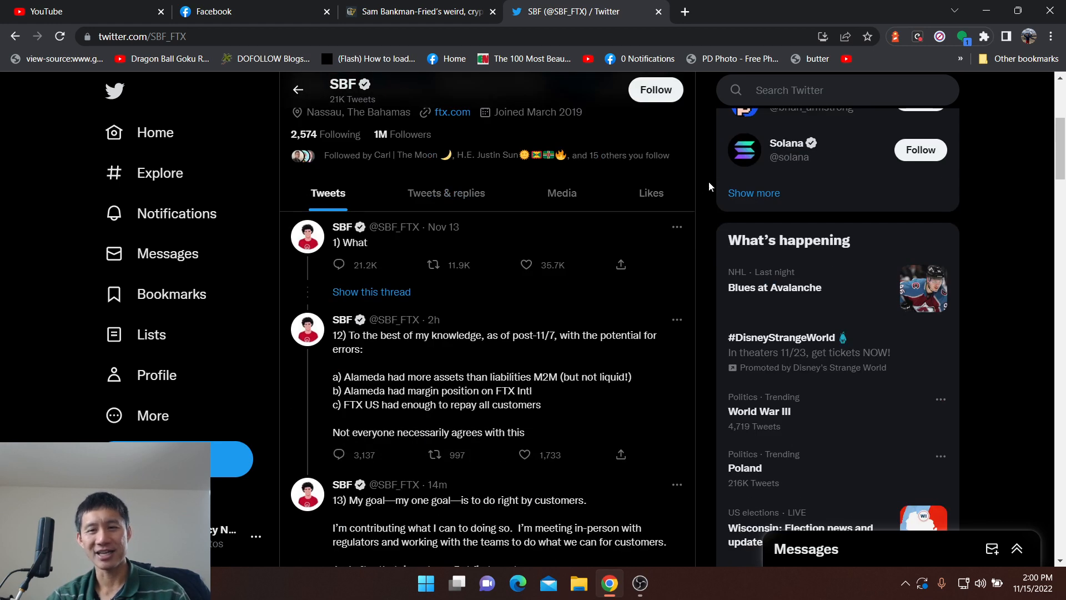